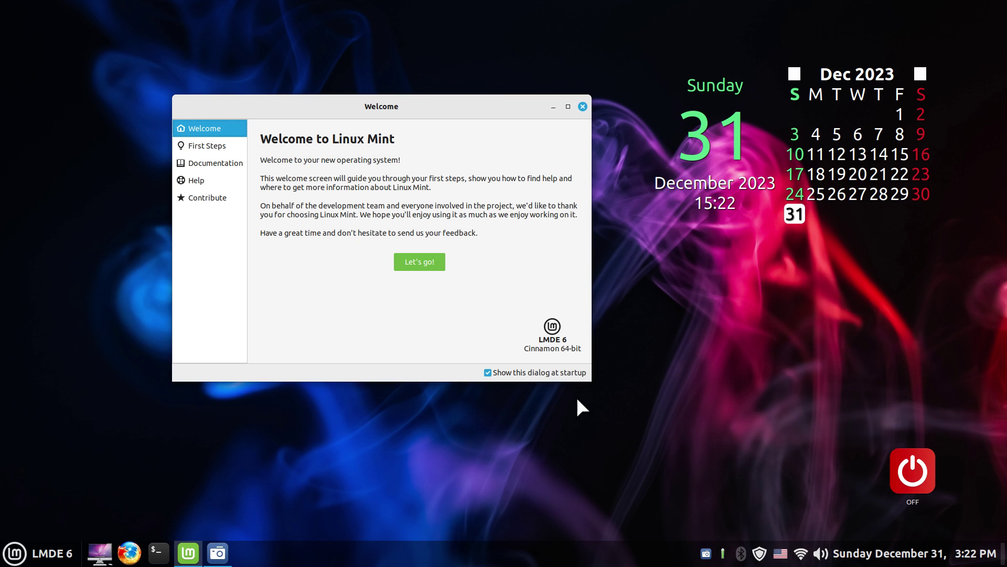
{"action": "left_click", "coordinate": [13, 557]}
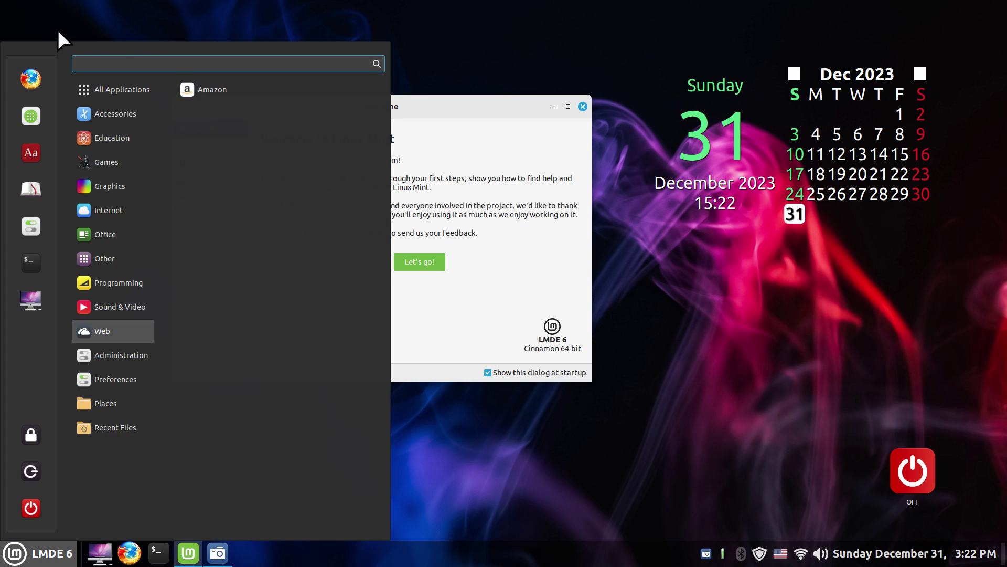
{"action": "left_click", "coordinate": [525, 456]}
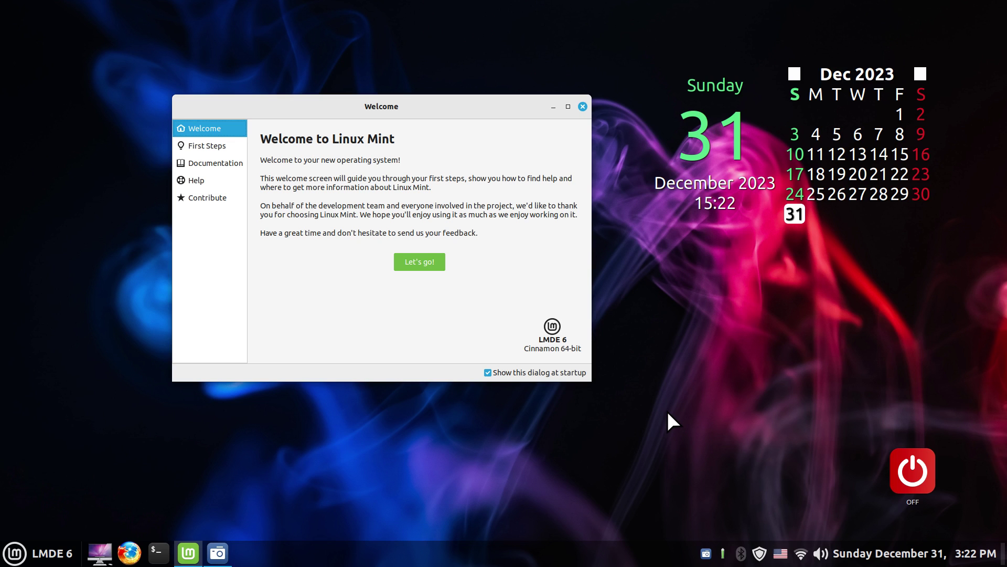
Close the Welcome window and open the Alt-Tab options of the Windows module in System Settings
{"action": "left_click", "coordinate": [582, 107]}
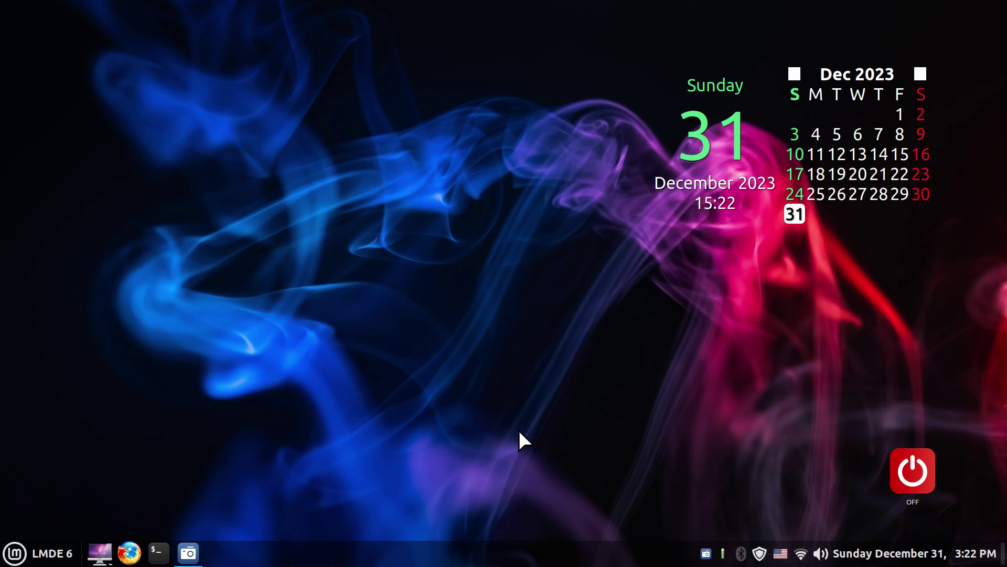
{"action": "right_click", "coordinate": [418, 563]}
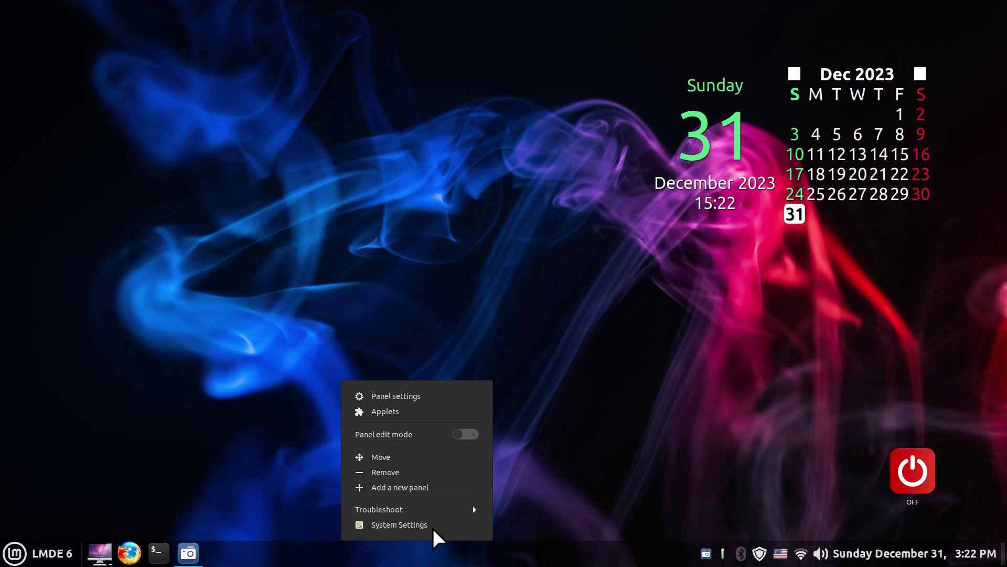
{"action": "left_click", "coordinate": [443, 523]}
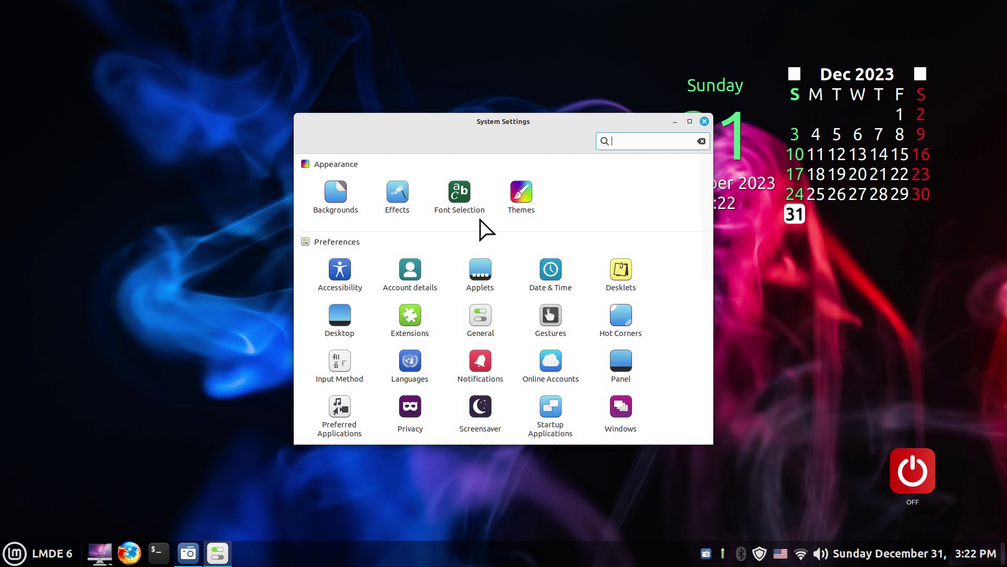
{"action": "scroll", "coordinate": [536, 257], "scroll_direction": "down", "scroll_amount": 5}
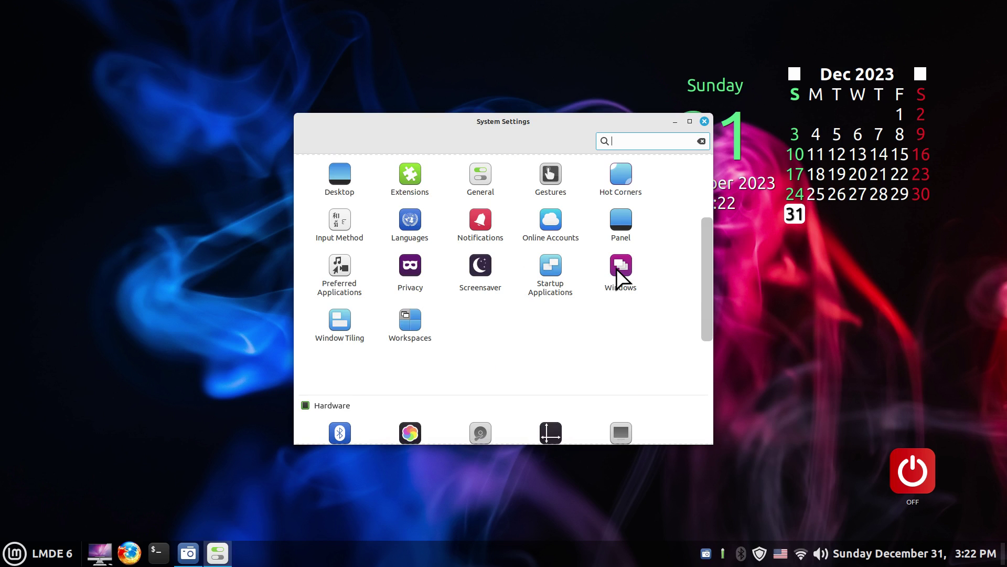
{"action": "left_click", "coordinate": [617, 270]}
{"action": "left_click", "coordinate": [558, 148]}
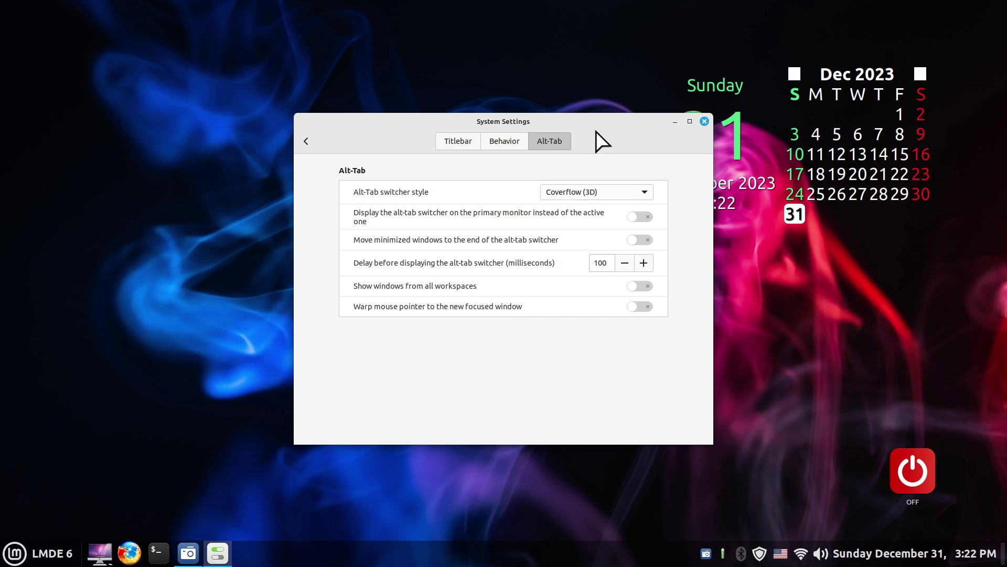
Move the System Settings window aside and open the home folder and Firefox as additional windows
{"action": "left_click_drag", "start_coordinate": [596, 140], "coordinate": [774, 59]}
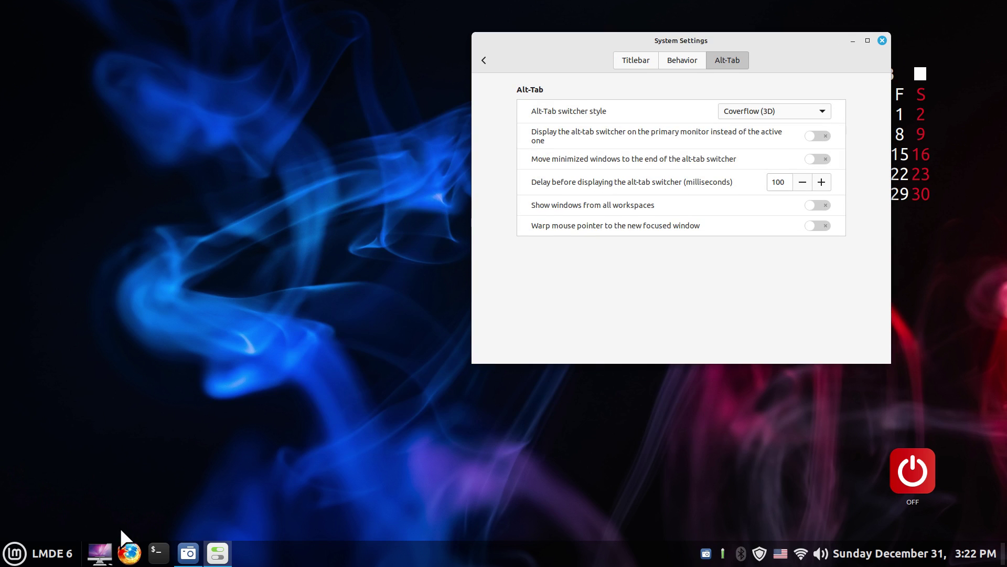
{"action": "left_click", "coordinate": [100, 553]}
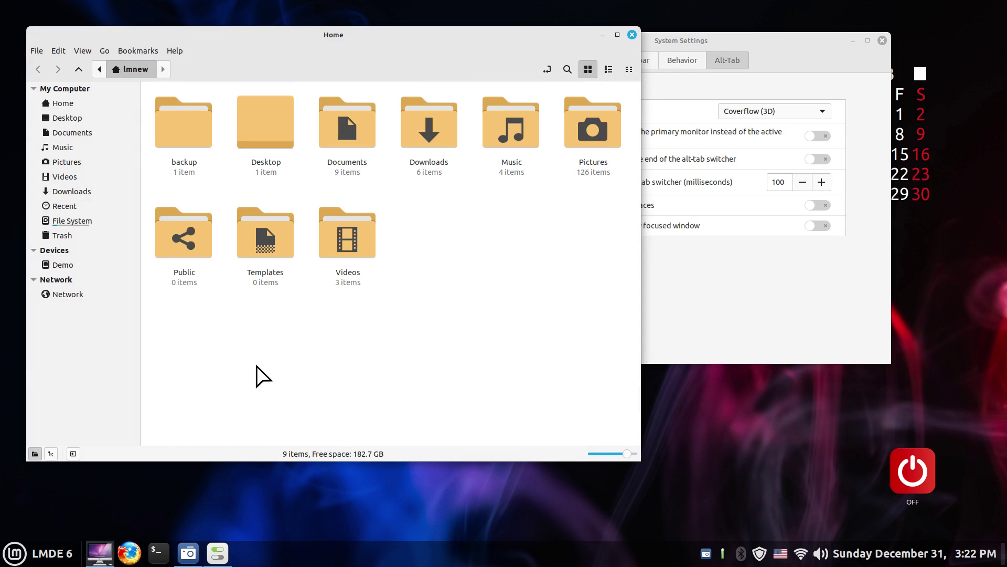
{"action": "left_click", "coordinate": [129, 553]}
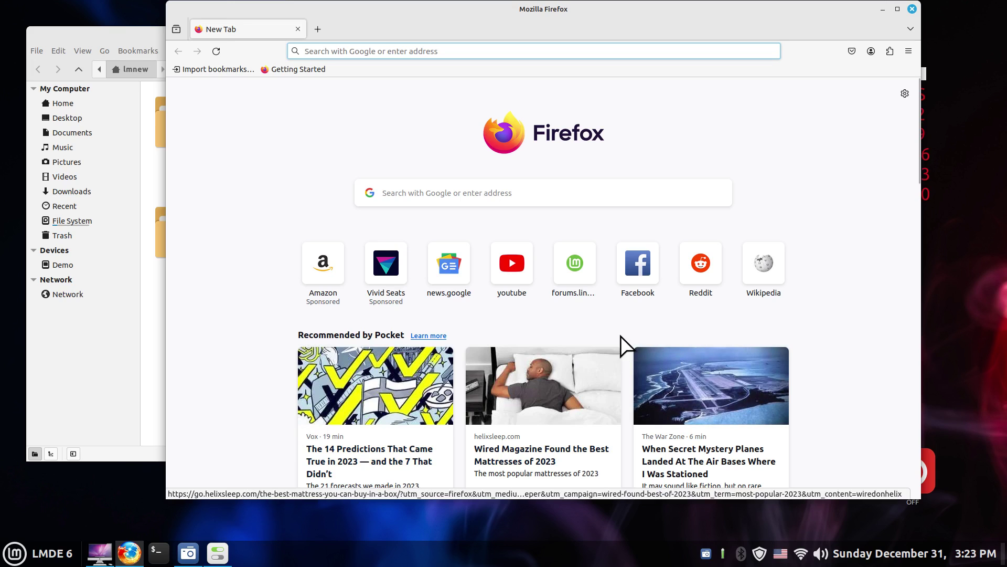
Cycle through all open windows with the Coverflow (3D) window switcher and end on System Settings
{"action": "mouse_move", "coordinate": [219, 558]}
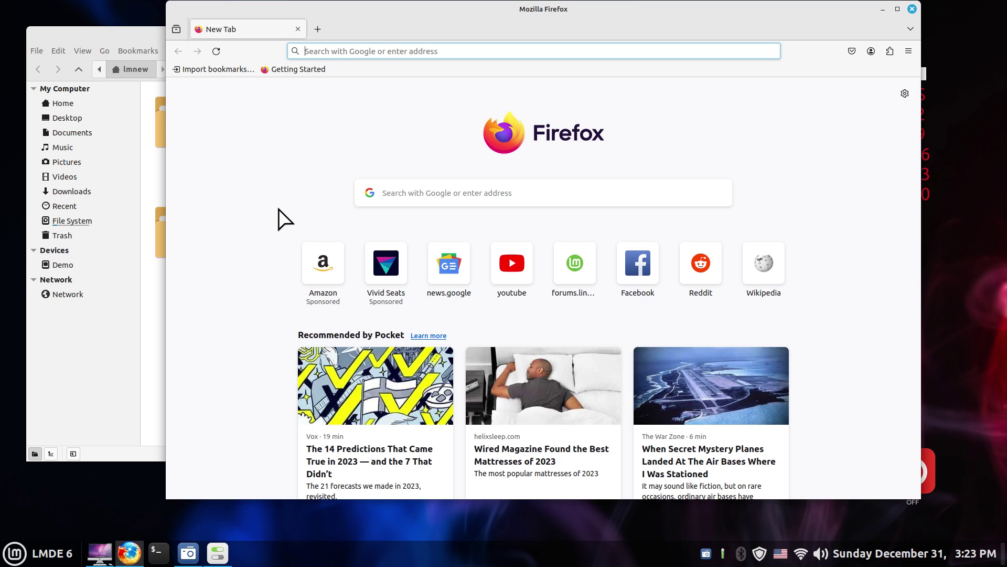
{"action": "key", "text": "alt+Tab"}
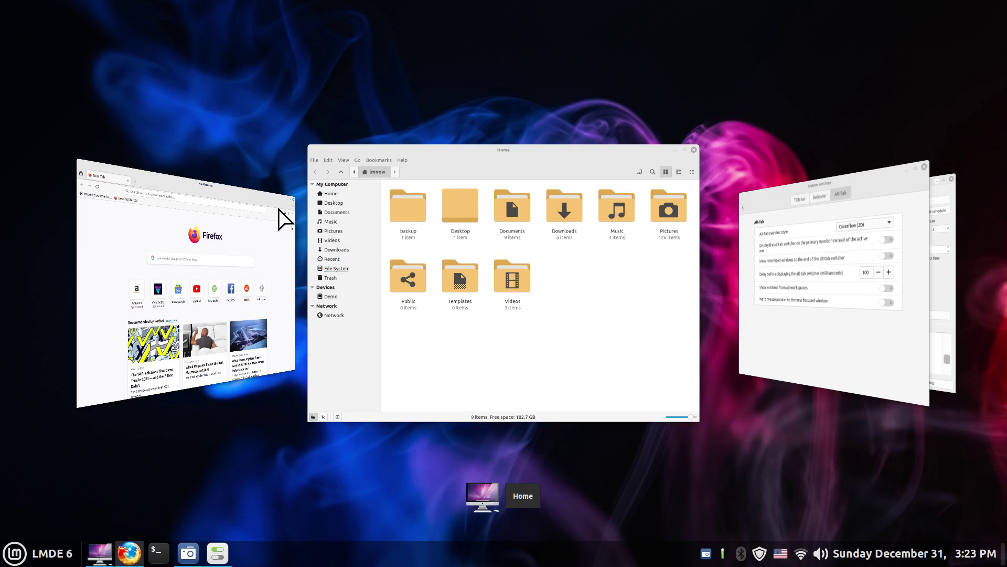
{"action": "key", "text": "alt+Tab"}
{"action": "key", "text": "alt+Tab"}
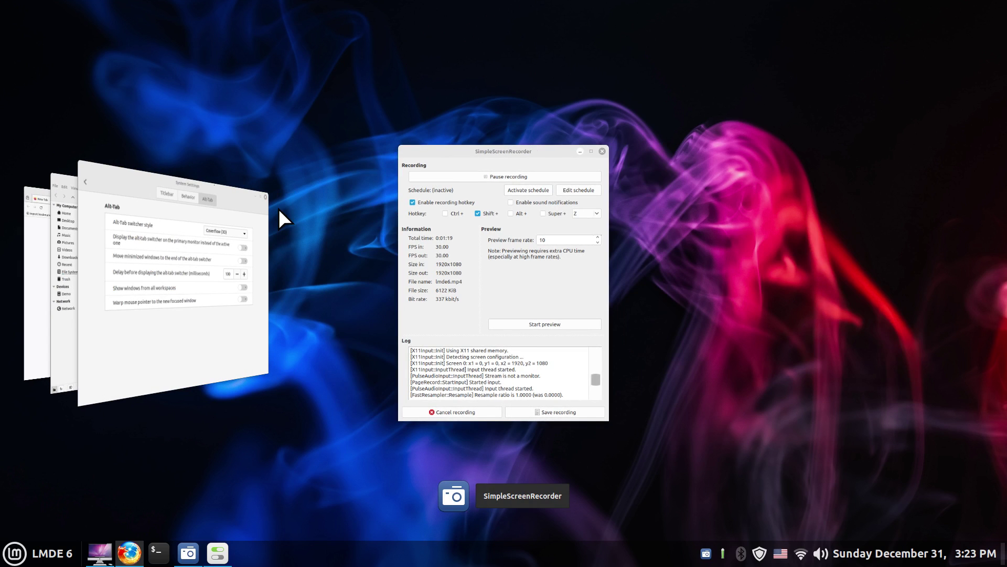
{"action": "key", "text": "alt+Tab"}
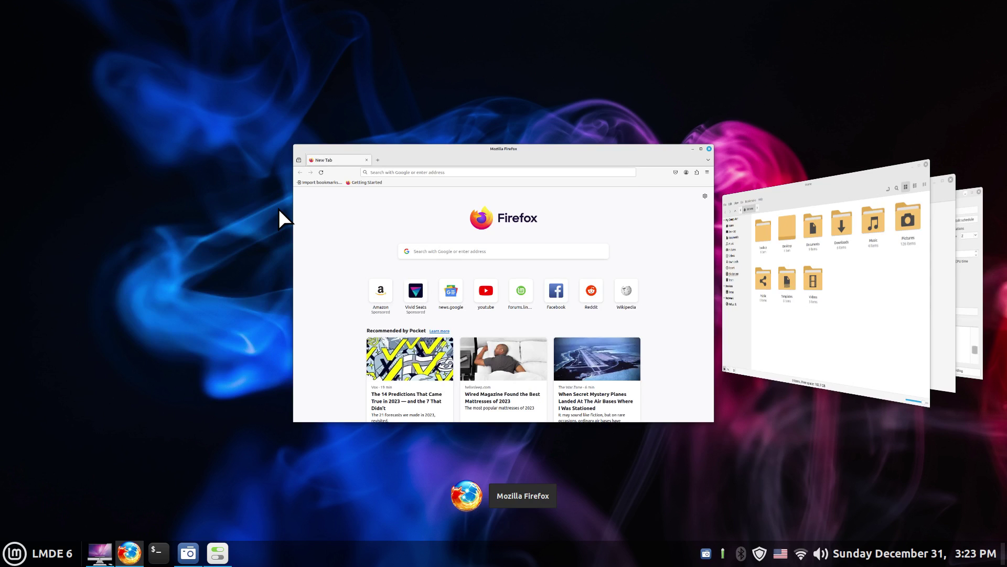
{"action": "key", "text": "alt+Tab"}
{"action": "key", "text": "alt+Tab"}
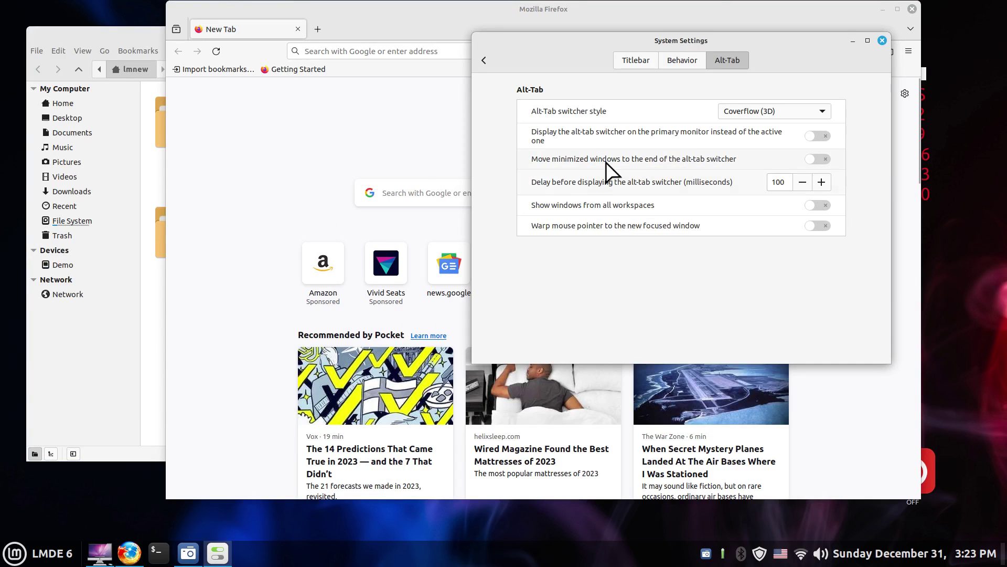
Set the Alt-Tab switcher style to Timeline (3D) and try it by cycling through the open windows back to System Settings
{"action": "left_click", "coordinate": [766, 115]}
{"action": "left_click", "coordinate": [766, 129]}
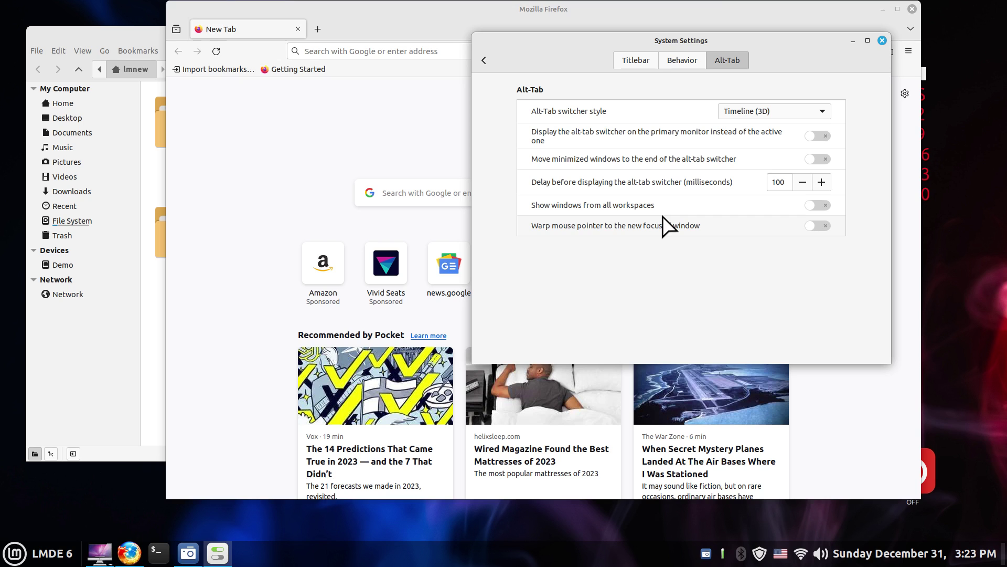
{"action": "key", "text": "alt+Tab"}
{"action": "key", "text": "alt+Tab"}
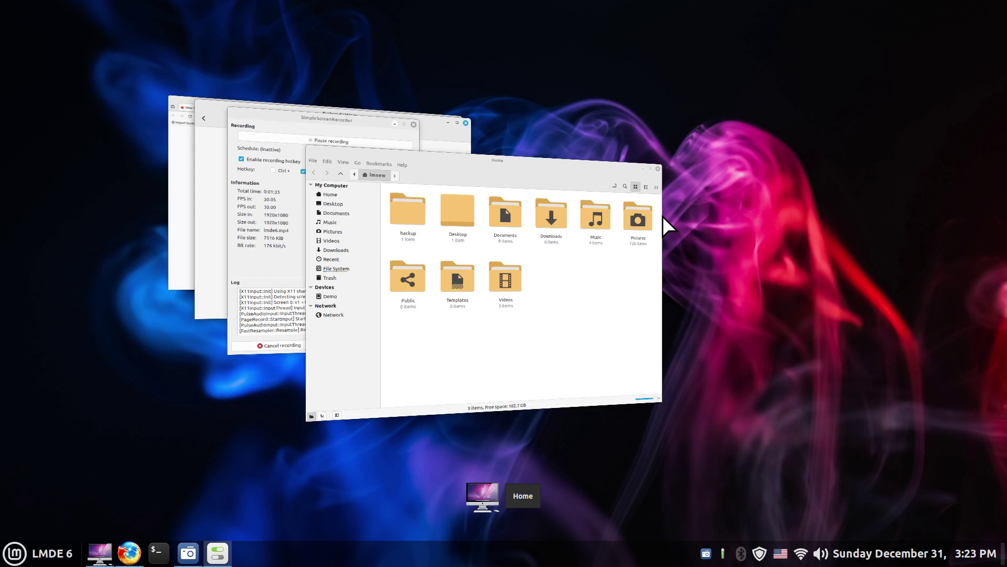
{"action": "key", "text": "alt+Tab"}
{"action": "key", "text": "alt+Tab"}
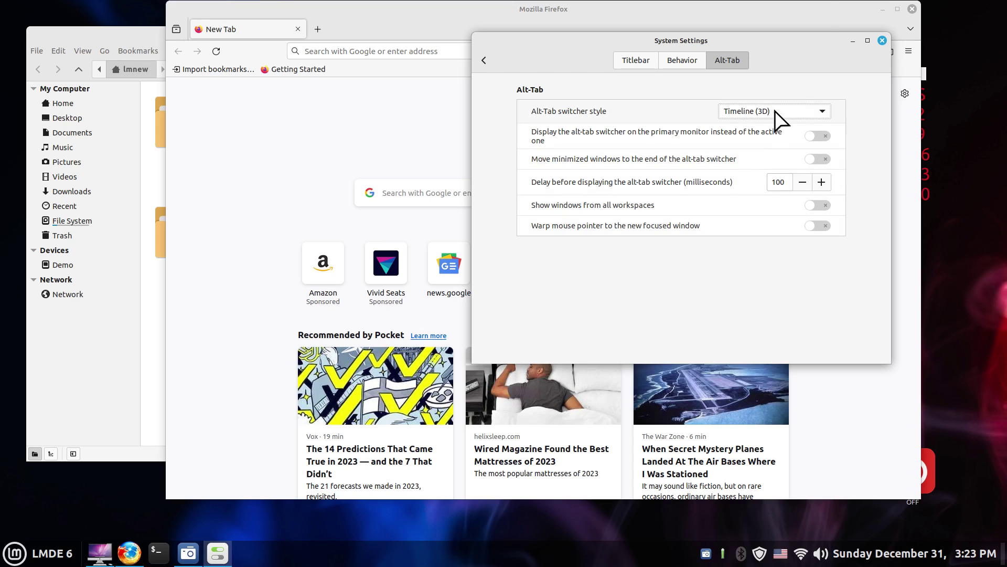
Set the Alt-Tab switcher style to Thumbnails only and try it by switching to the Firefox window
{"action": "left_click", "coordinate": [724, 111]}
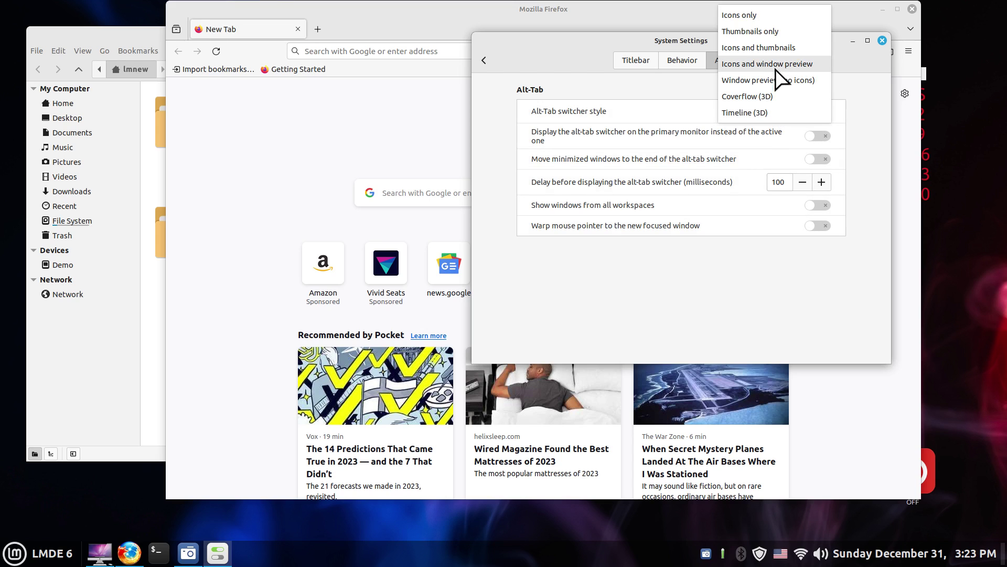
{"action": "left_click", "coordinate": [775, 33]}
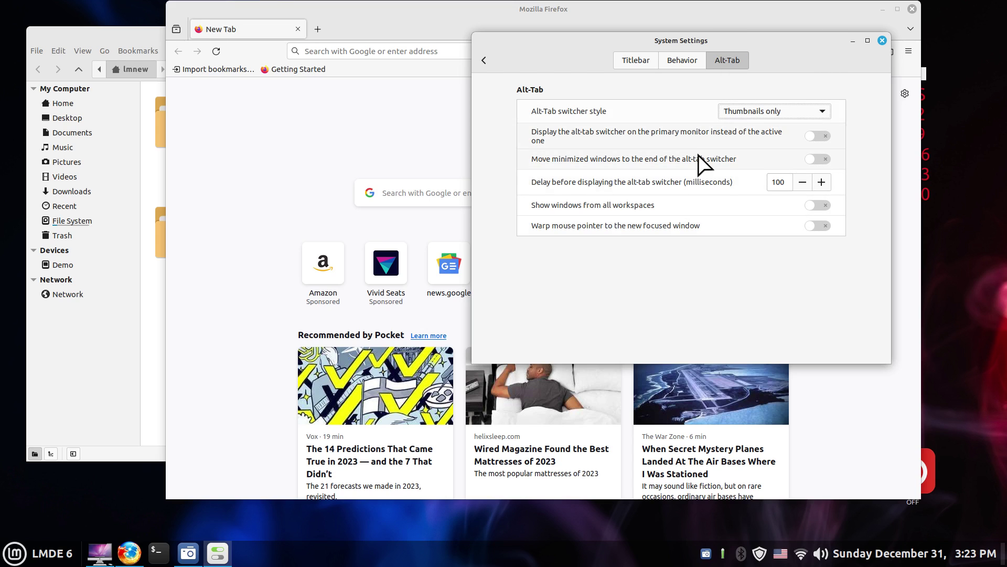
{"action": "key", "text": "alt+Tab"}
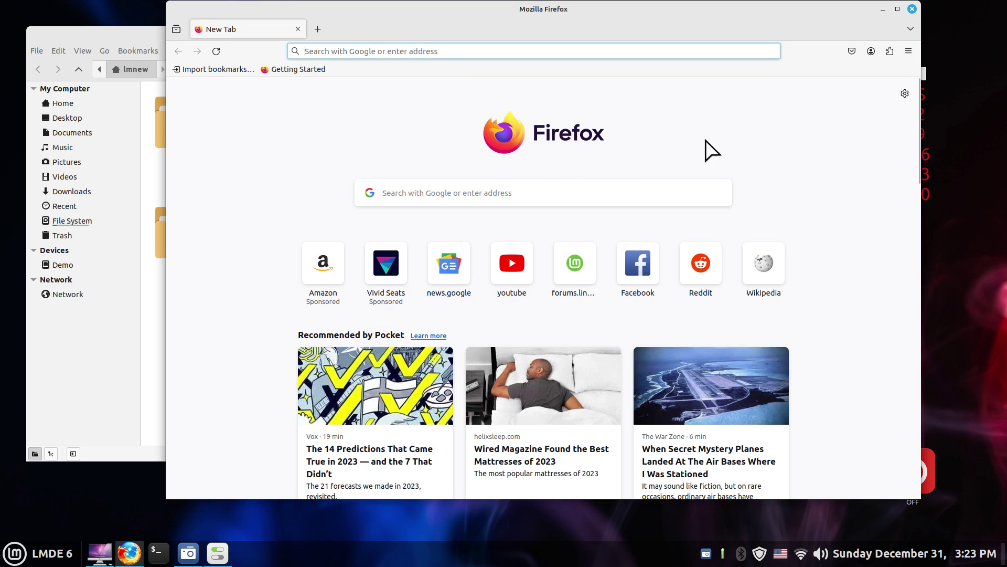
Return to System Settings, set the Alt-Tab switcher style to Icons only, and cycle once through the open windows
{"action": "left_click", "coordinate": [218, 552]}
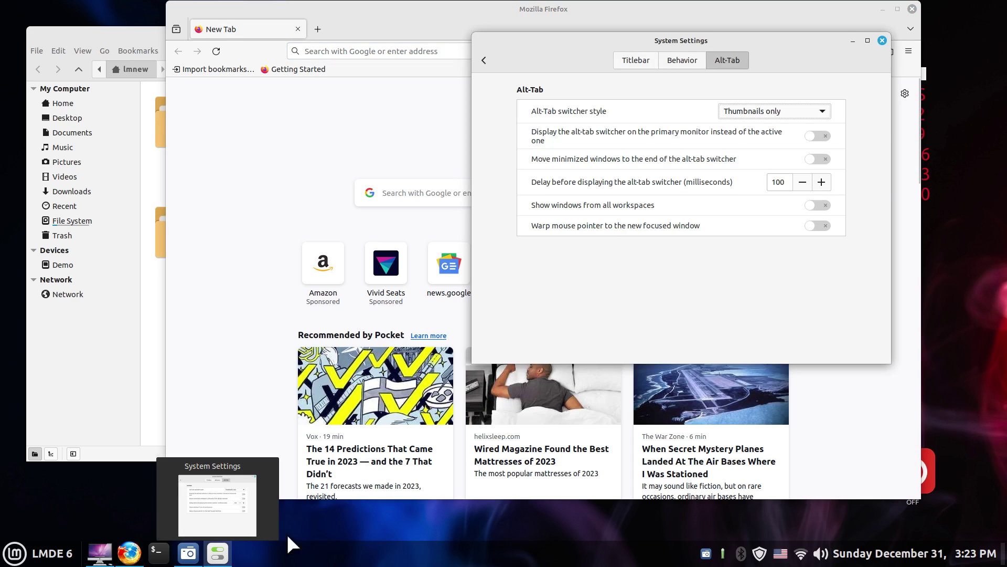
{"action": "left_click", "coordinate": [772, 113]}
{"action": "left_click", "coordinate": [770, 98]}
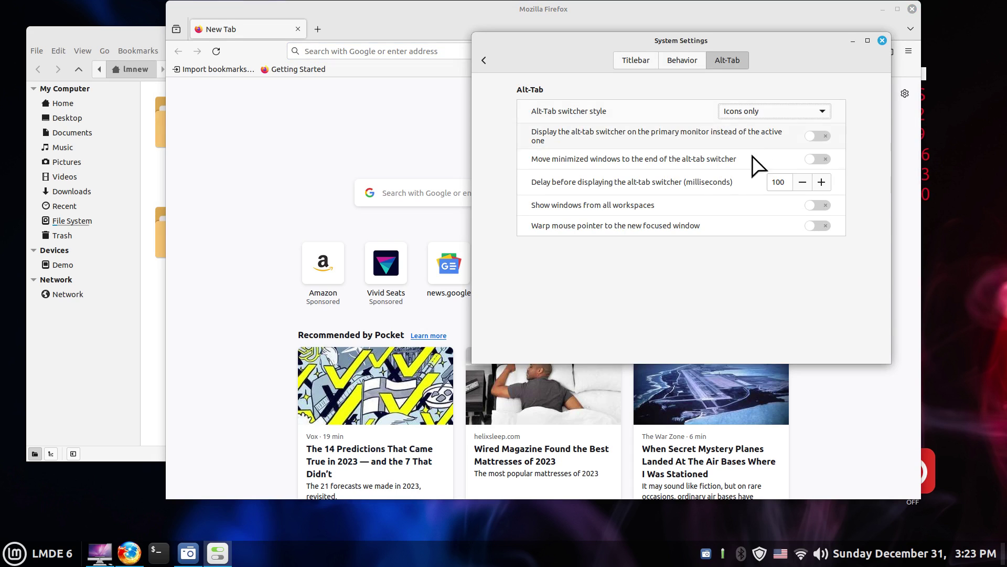
{"action": "key", "text": "alt+Tab"}
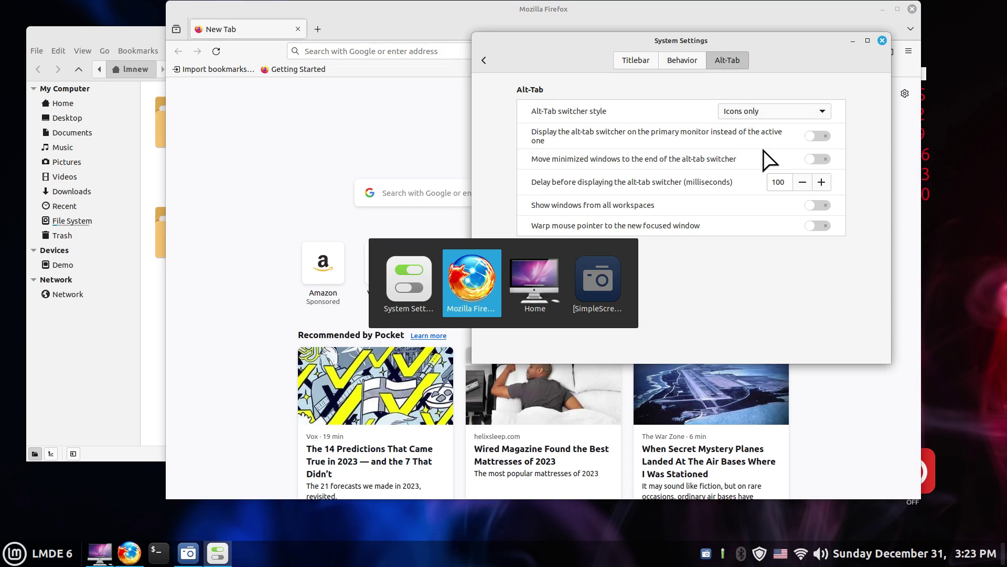
{"action": "key", "text": "alt+Tab"}
{"action": "key", "text": "alt+Tab"}
{"action": "key", "text": "alt+Tab"}
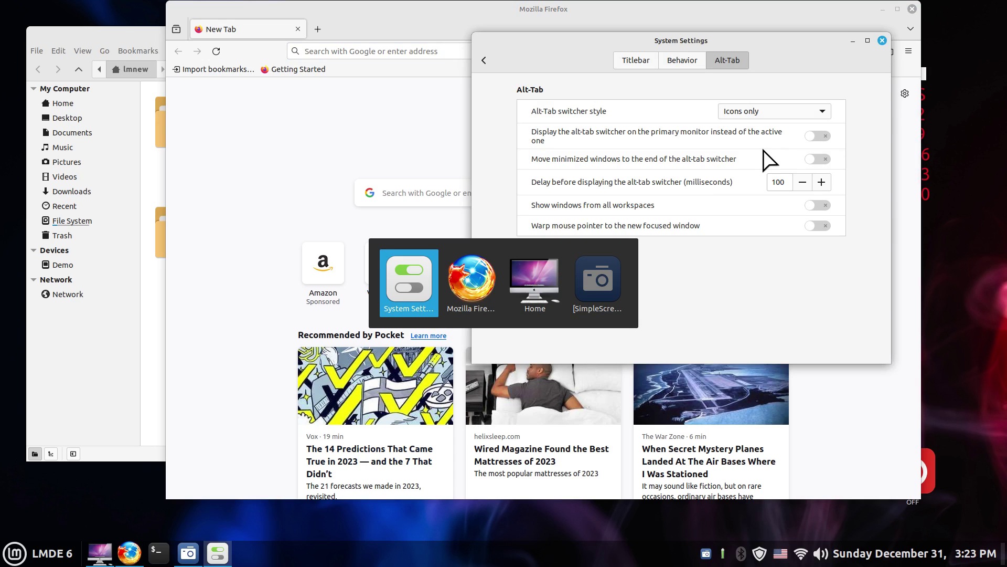
Set the Alt-Tab switcher style to Icons and window preview and cycle forward and backward through the open windows
{"action": "left_click", "coordinate": [721, 112]}
{"action": "left_click", "coordinate": [721, 111]}
{"action": "left_click", "coordinate": [721, 111]}
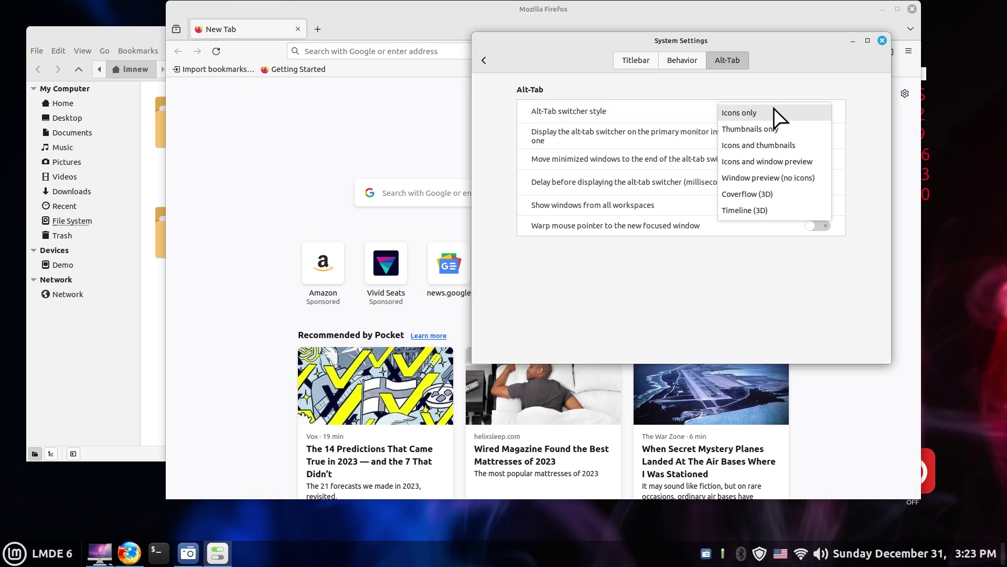
{"action": "left_click", "coordinate": [771, 161]}
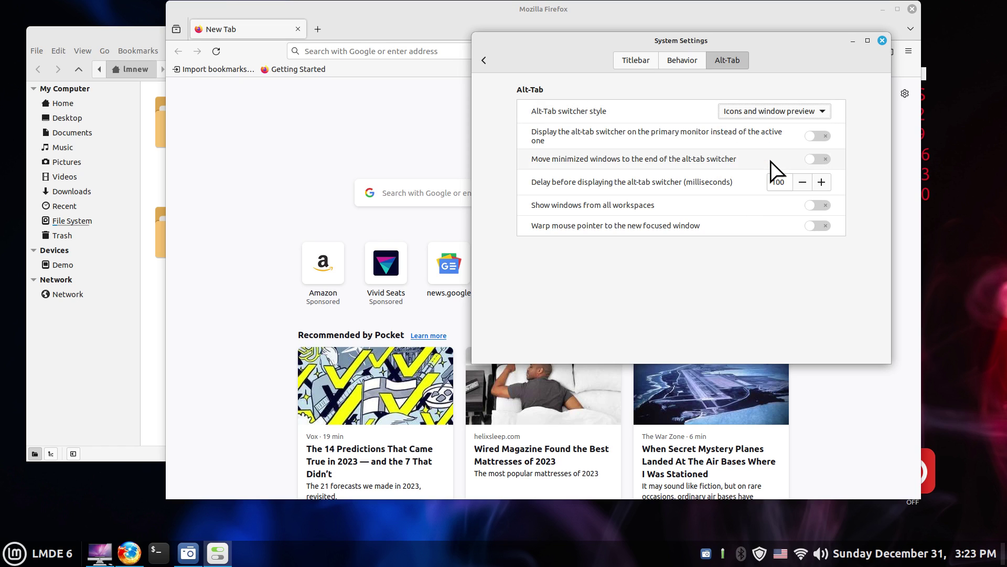
{"action": "key", "text": "alt+Tab"}
{"action": "key", "text": "alt+Tab"}
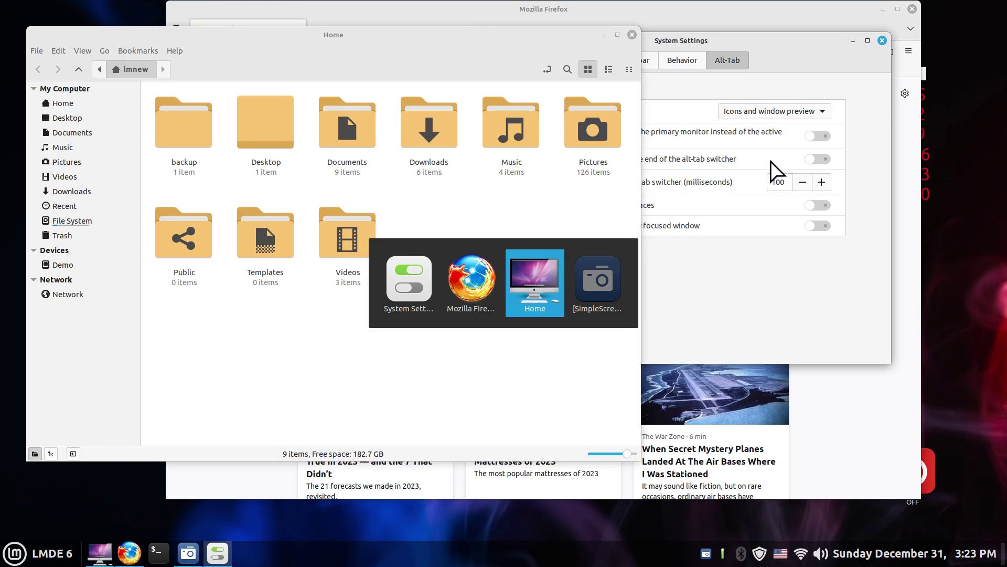
{"action": "key", "text": "Tab"}
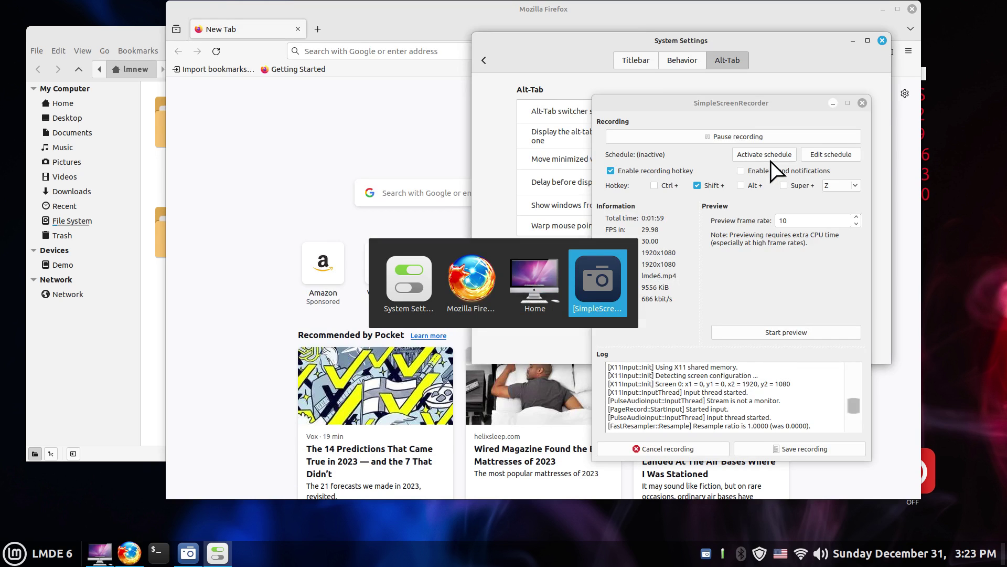
{"action": "key", "text": "shift+Tab"}
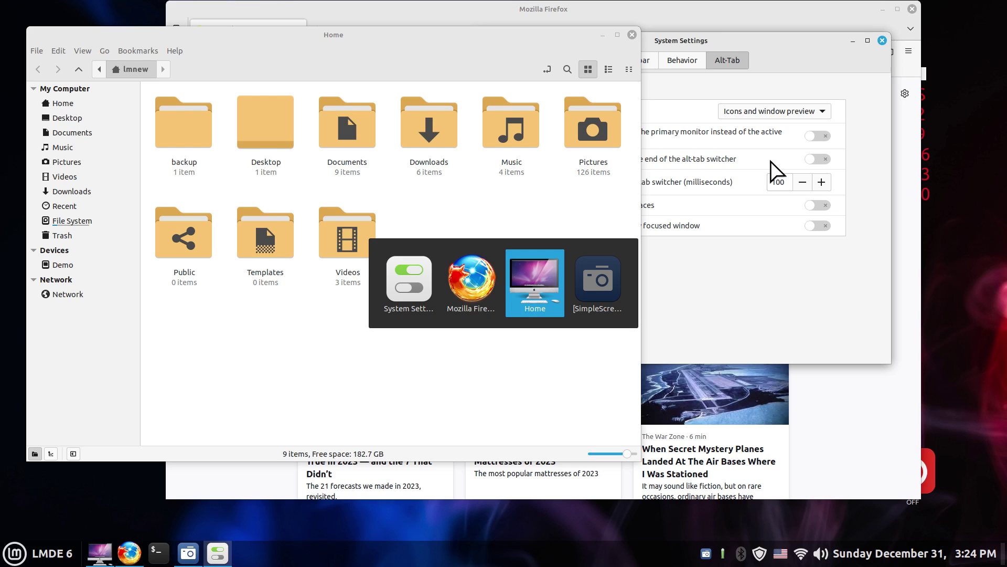
{"action": "key", "text": "Tab"}
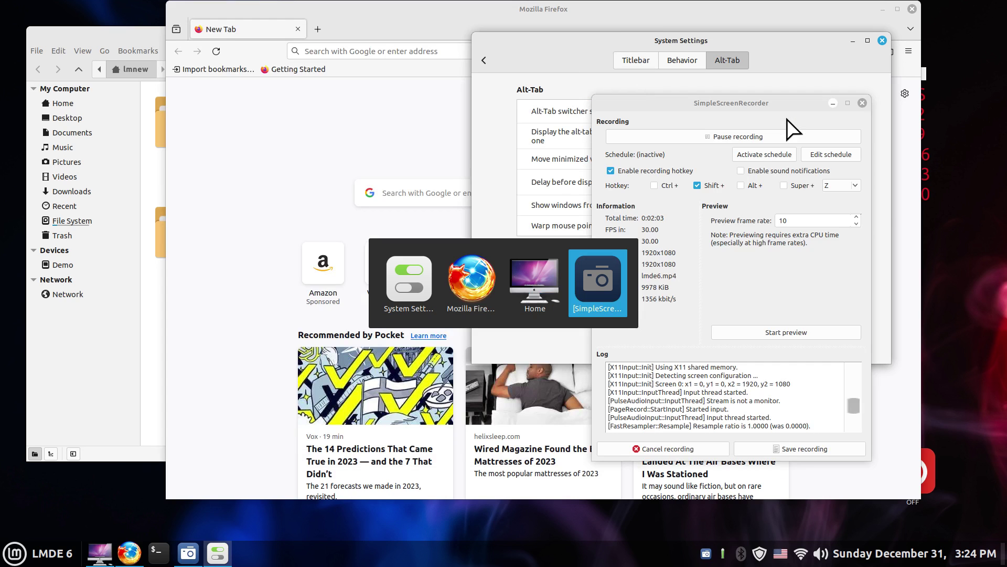
{"action": "key", "text": "Tab"}
Set the Alt-Tab switcher style to Window preview (no icons) and try it by cycling through the open windows
{"action": "left_click", "coordinate": [781, 117]}
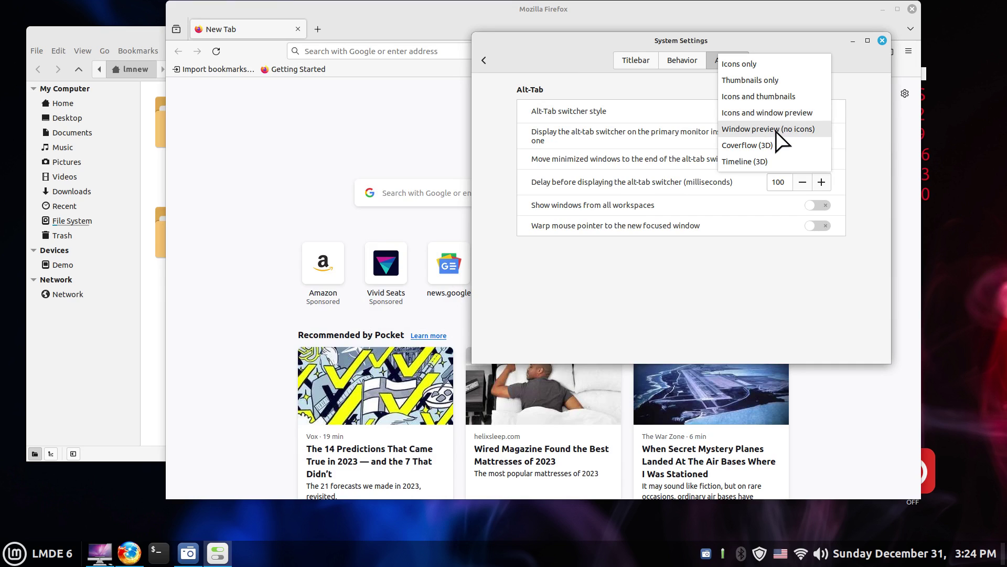
{"action": "left_click", "coordinate": [777, 129]}
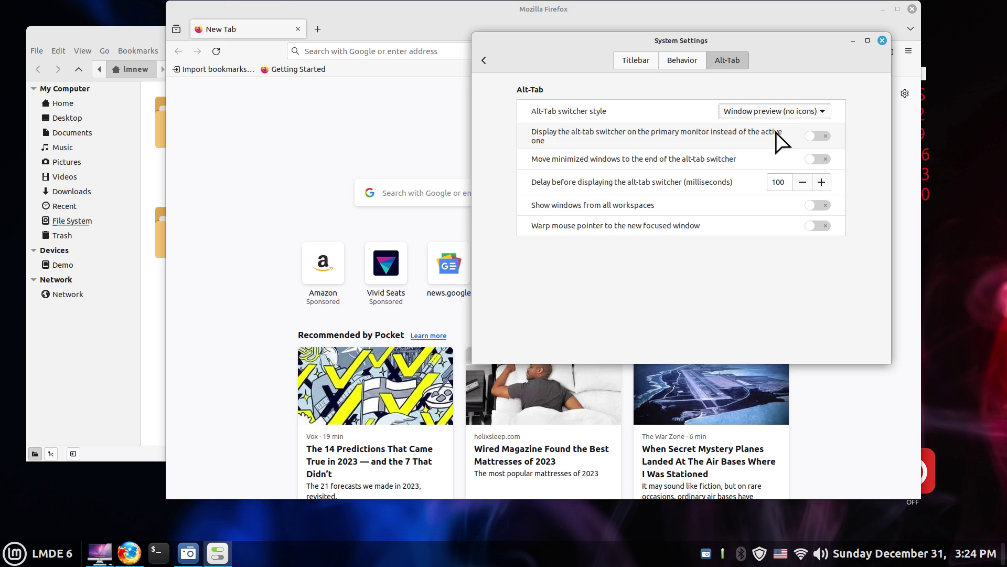
{"action": "key", "text": "alt+Tab"}
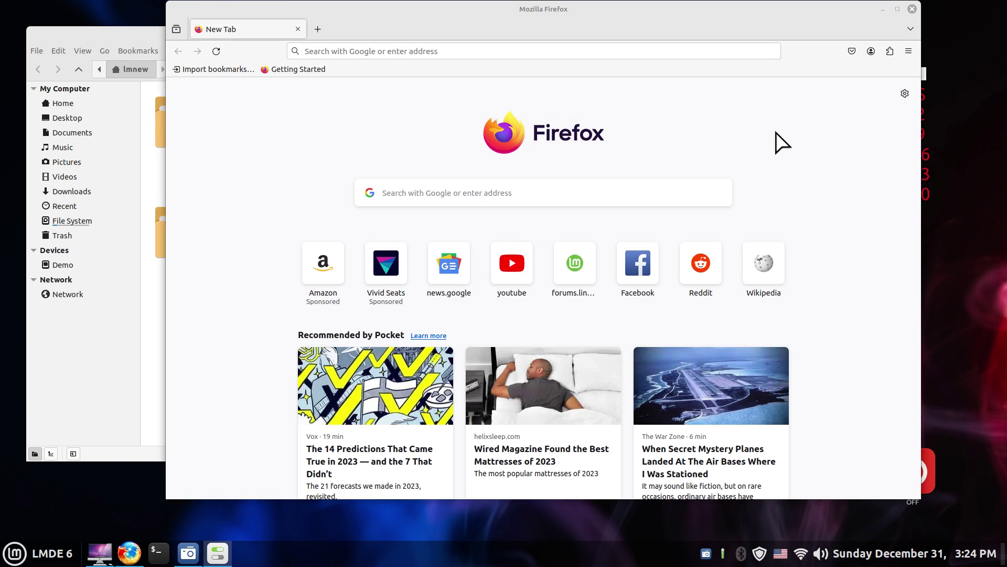
{"action": "key", "text": "alt+Tab"}
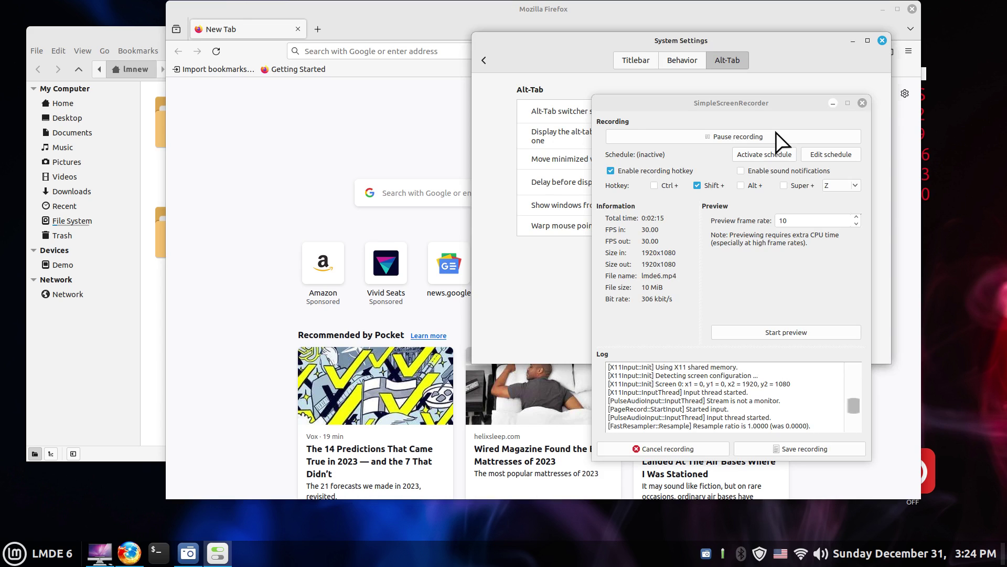
Set the Alt-Tab switcher style to Coverflow (3D) and try it by cycling through the open windows back to System Settings
{"action": "left_click", "coordinate": [785, 112]}
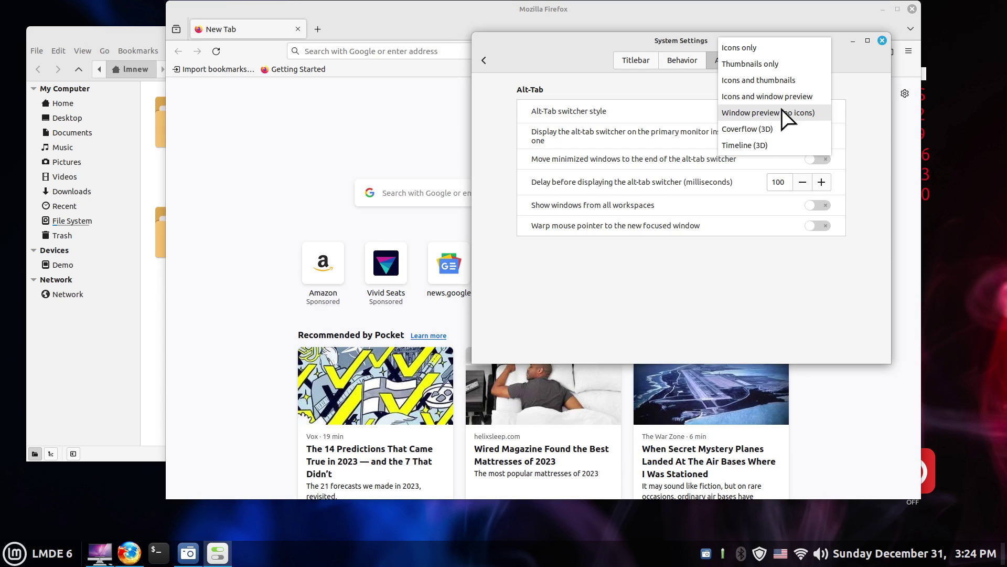
{"action": "left_click", "coordinate": [757, 131]}
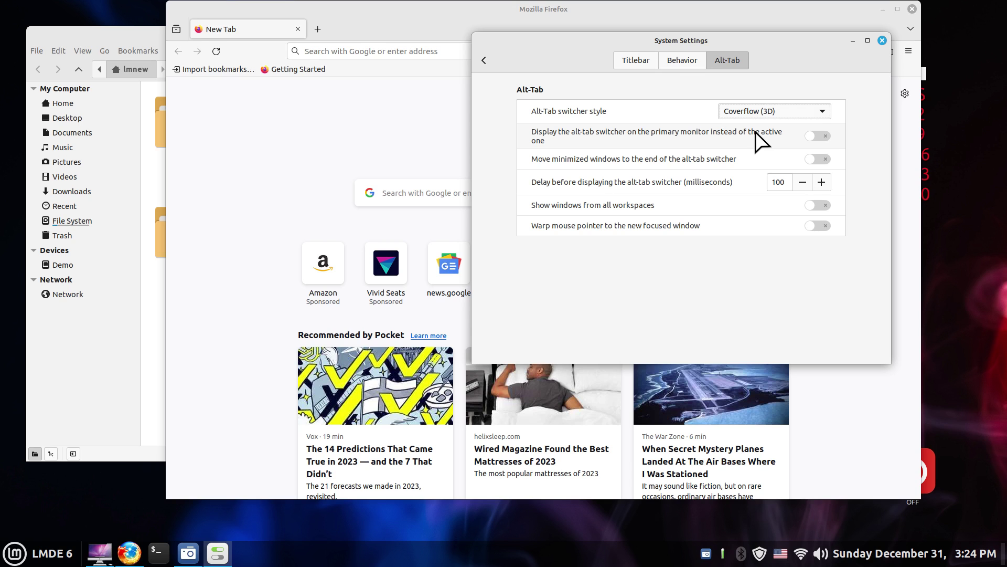
{"action": "key", "text": "alt+Tab"}
{"action": "key", "text": "alt+Tab"}
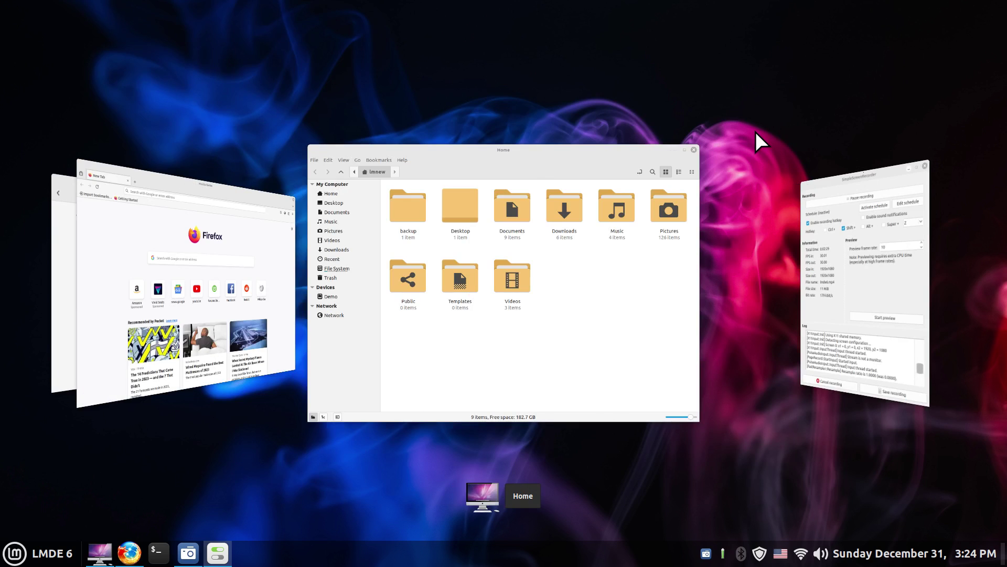
{"action": "key", "text": "alt+Tab"}
{"action": "key", "text": "alt+Tab"}
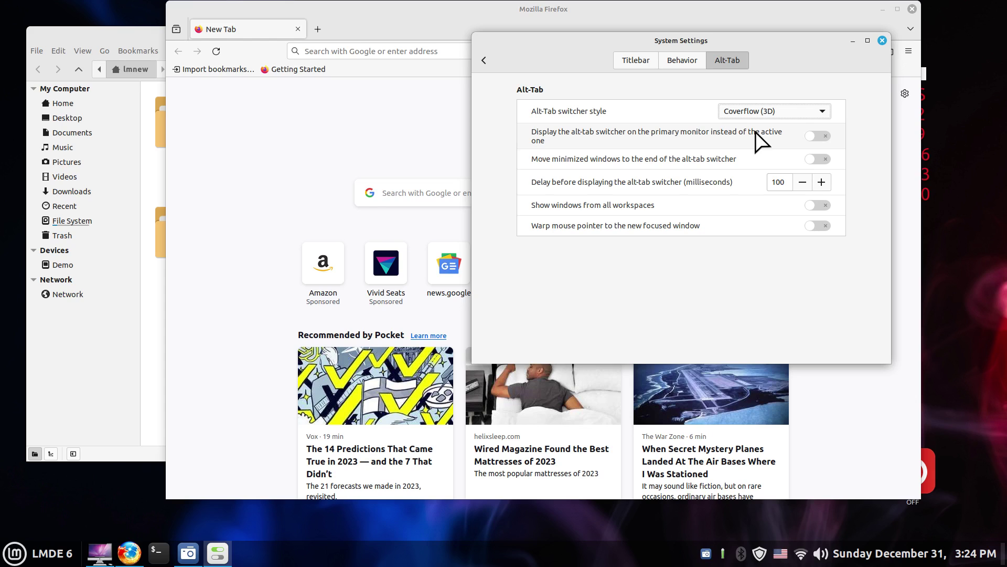
Revisit the Alt-Tab options of the Windows settings, and open the Window Tiling settings to view the tiling and snapping options
{"action": "left_click", "coordinate": [483, 60]}
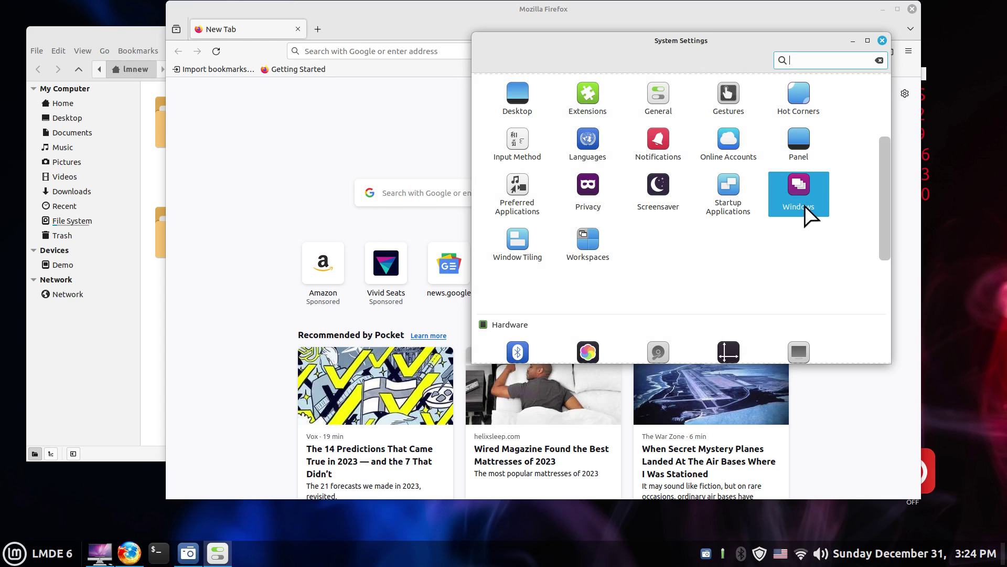
{"action": "left_click", "coordinate": [803, 189]}
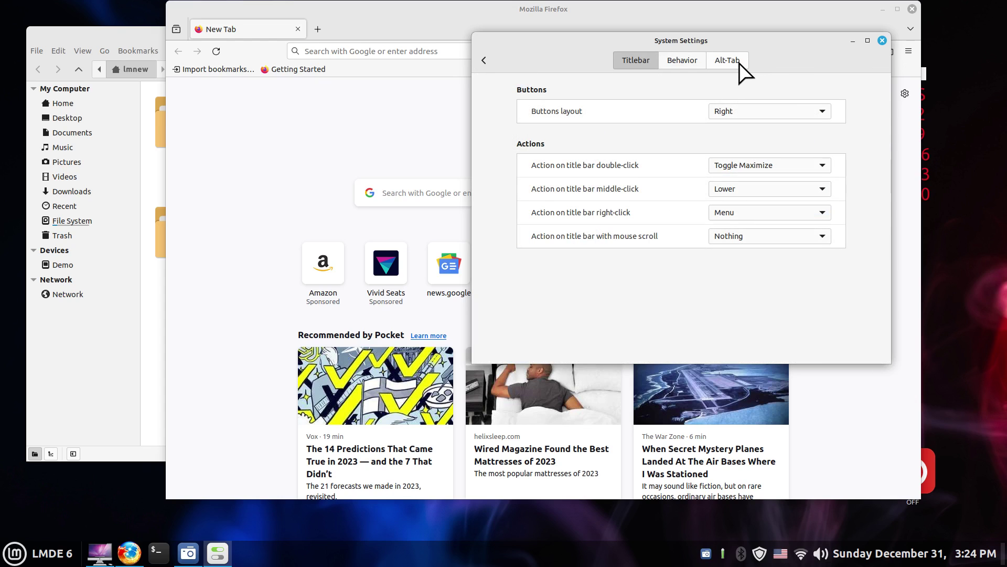
{"action": "left_click", "coordinate": [740, 62]}
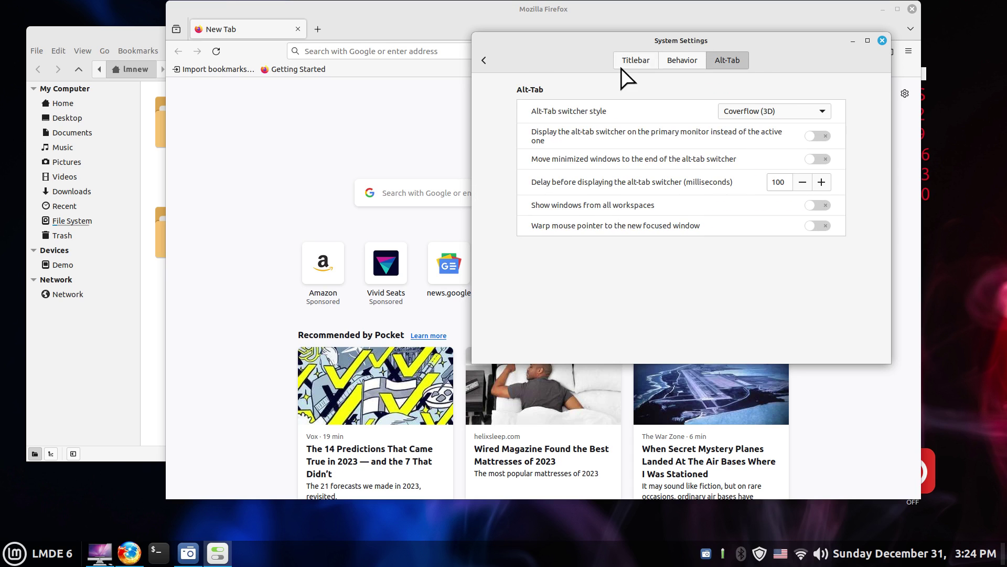
{"action": "left_click", "coordinate": [484, 61]}
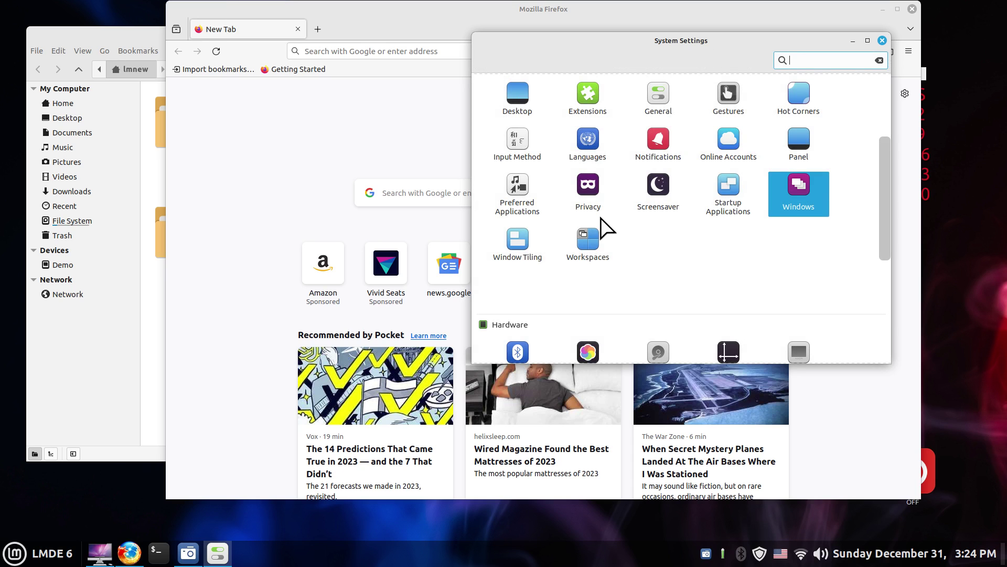
{"action": "left_click", "coordinate": [520, 240]}
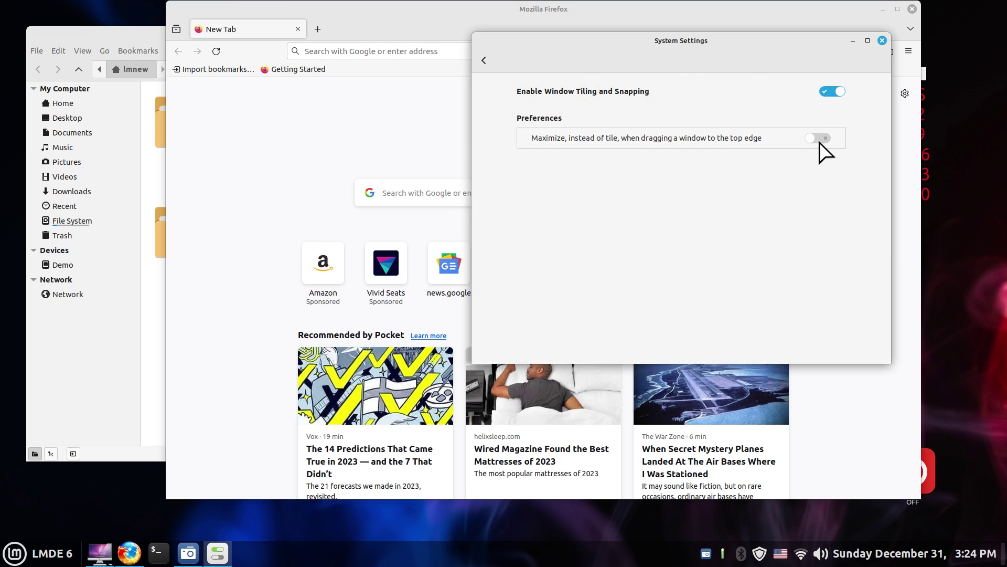
Close the System Settings and Firefox windows and move the Home window slightly to the right
{"action": "left_click", "coordinate": [882, 40]}
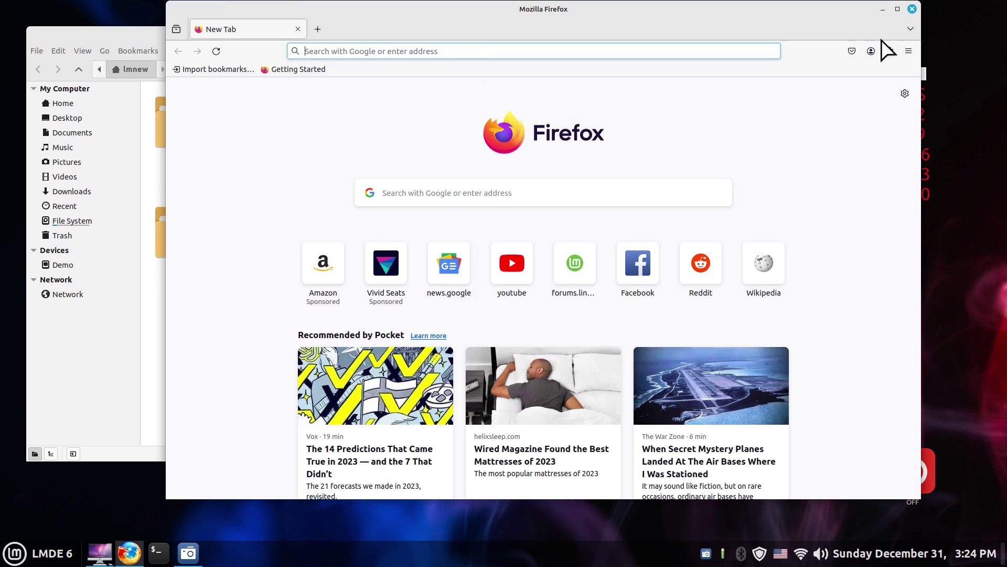
{"action": "left_click", "coordinate": [912, 10]}
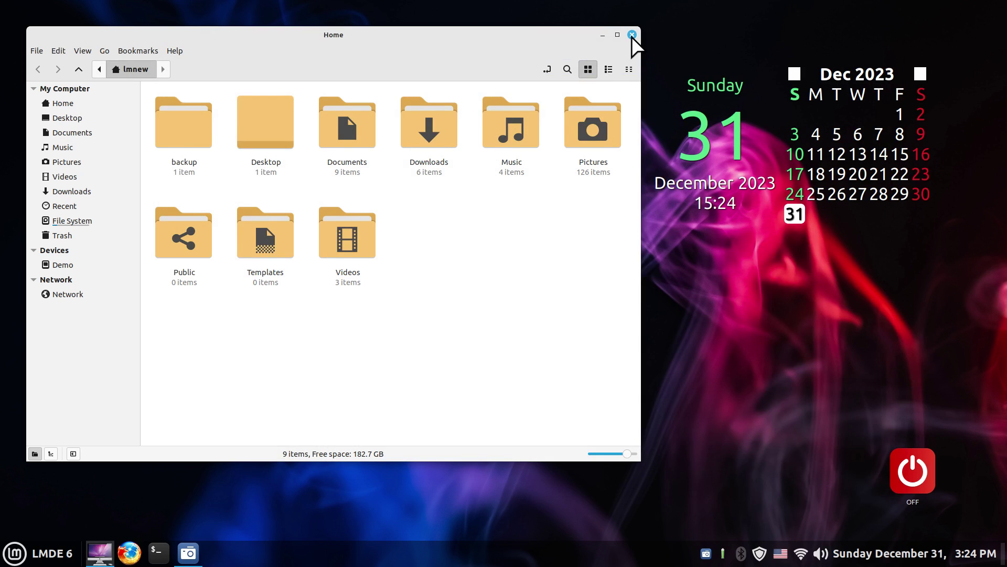
{"action": "left_click_drag", "start_coordinate": [472, 43], "coordinate": [508, 45]}
Launch KPatience from the Games category, and unmaximize its window and place it over the lower part of the Home window
{"action": "left_click", "coordinate": [15, 552]}
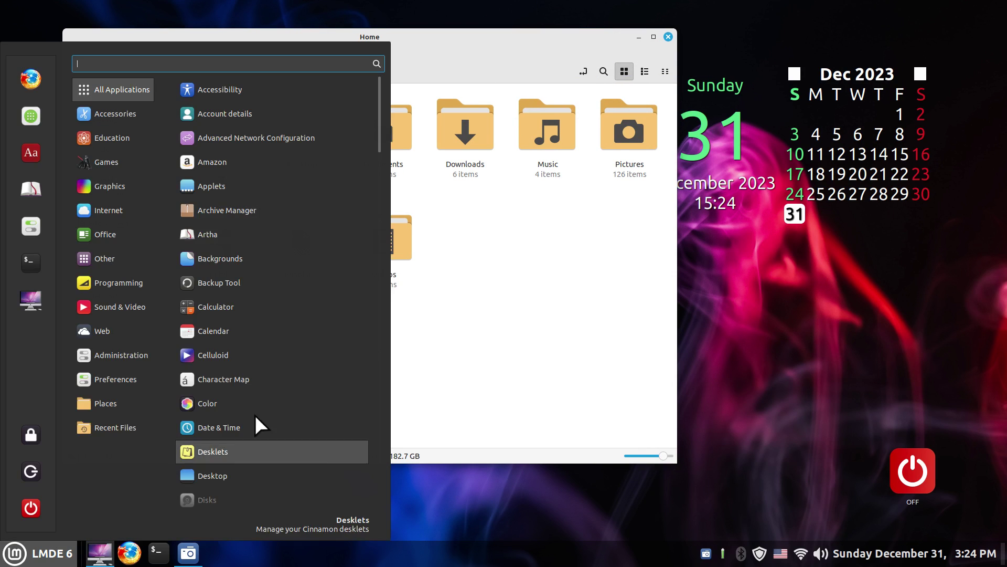
{"action": "mouse_move", "coordinate": [125, 162]}
{"action": "left_click", "coordinate": [207, 89]}
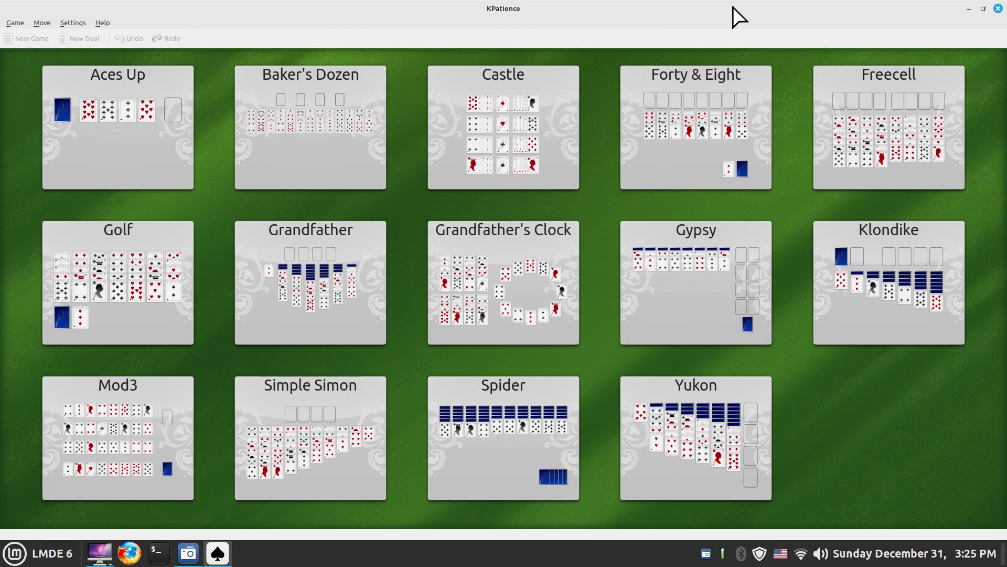
{"action": "left_click_drag", "start_coordinate": [733, 8], "coordinate": [717, 73]}
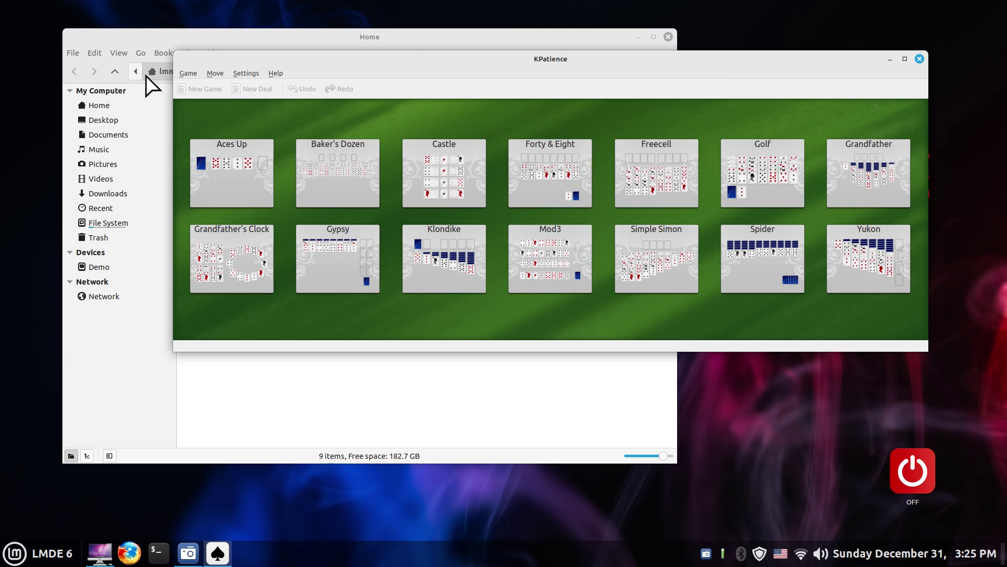
{"action": "left_click_drag", "start_coordinate": [343, 61], "coordinate": [355, 129]}
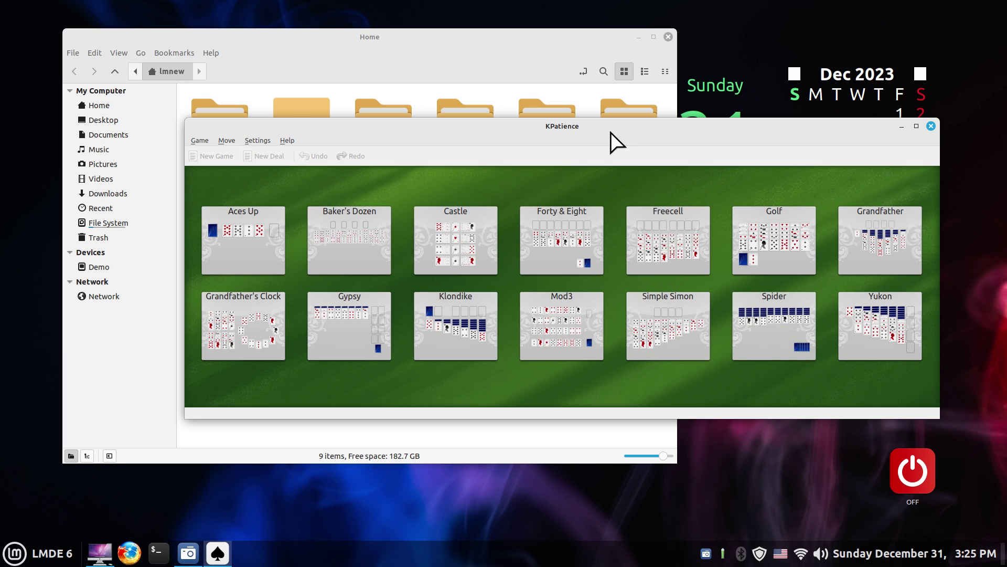
Tile the KPatience window to the left half of the desktop and the Home window to the right half
{"action": "left_click_drag", "start_coordinate": [614, 126], "coordinate": [1, 169]}
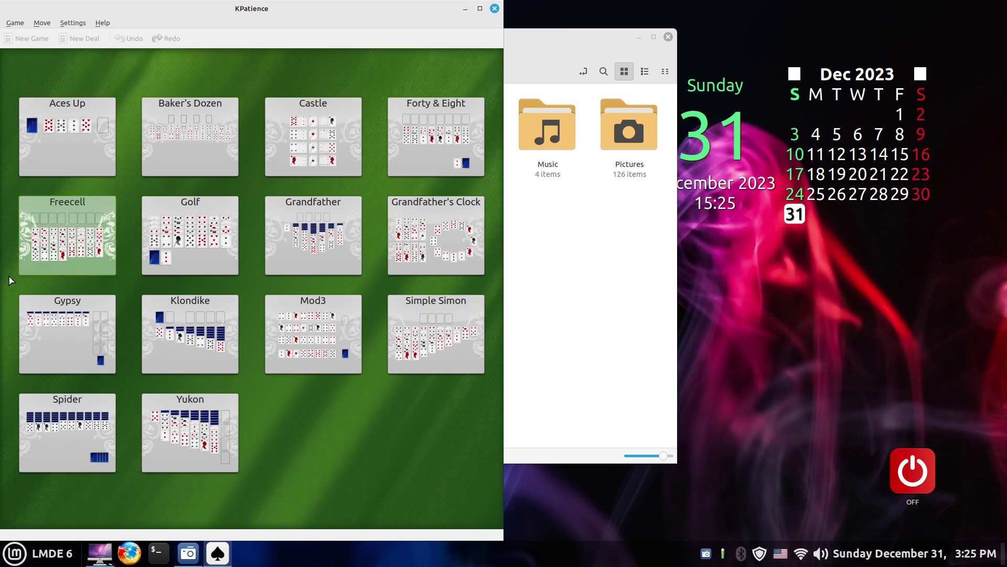
{"action": "left_click", "coordinate": [561, 49]}
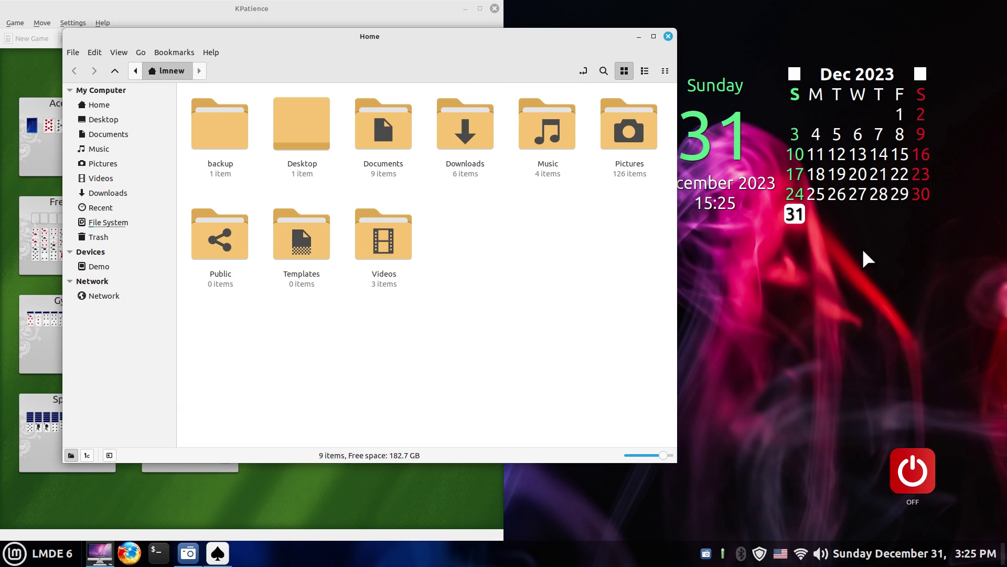
{"action": "left_click_drag", "start_coordinate": [412, 37], "coordinate": [1005, 105]}
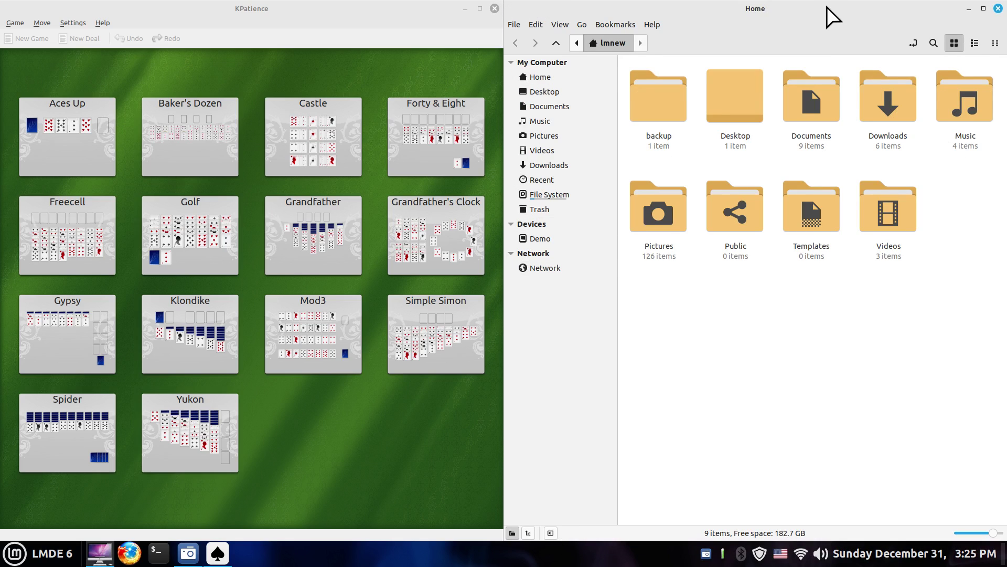
Untile the Home and KPatience windows and leave them floating, with KPatience at the left overlapping Home
{"action": "left_click_drag", "start_coordinate": [822, 18], "coordinate": [807, 65]}
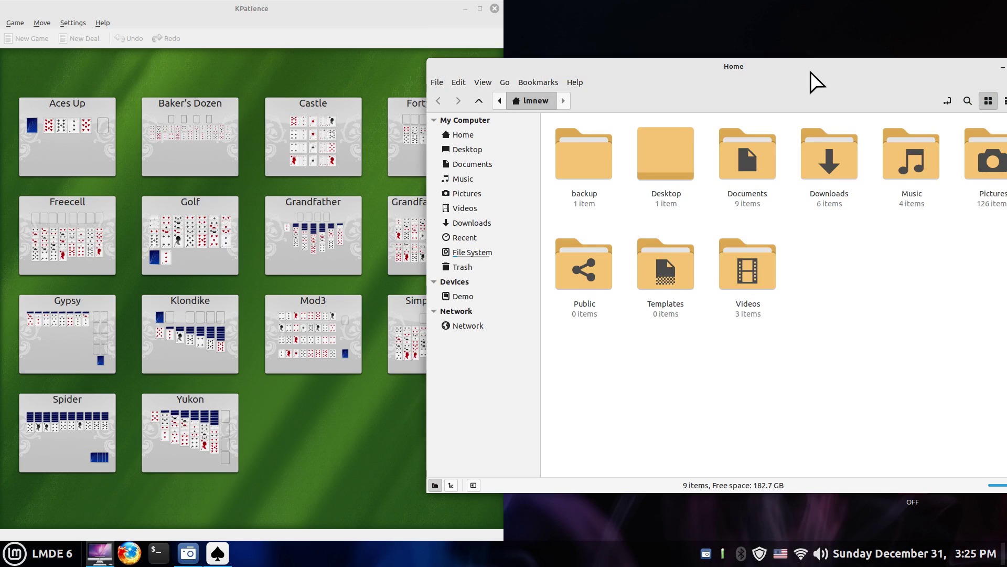
{"action": "left_click_drag", "start_coordinate": [744, 90], "coordinate": [678, 109]}
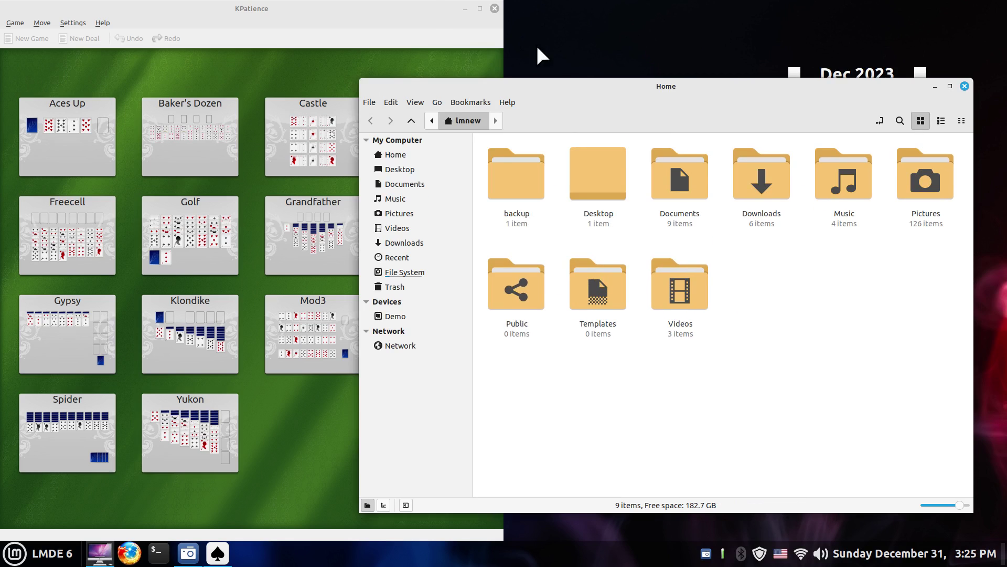
{"action": "left_click", "coordinate": [418, 20]}
{"action": "left_click_drag", "start_coordinate": [390, 55], "coordinate": [388, 61]}
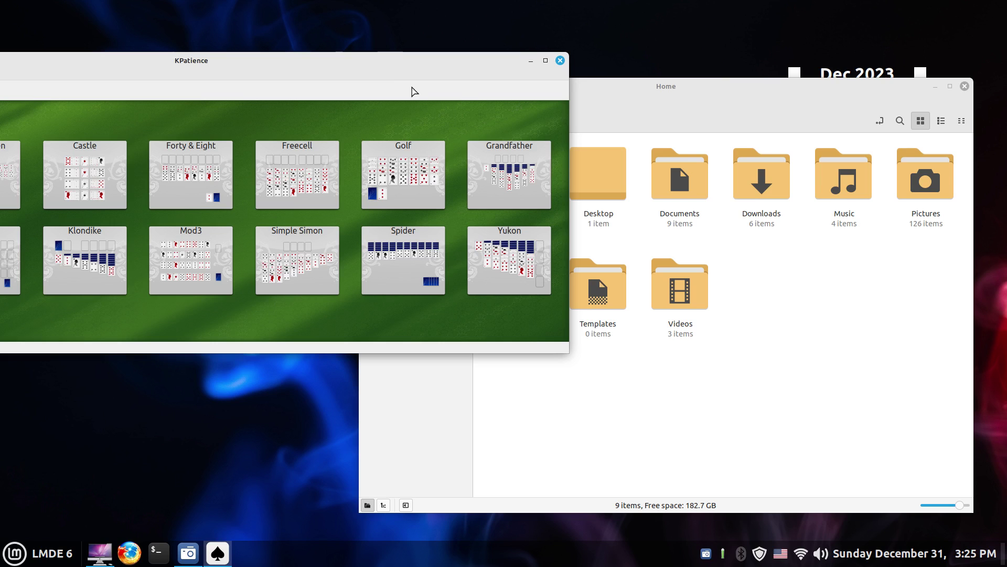
{"action": "left_click_drag", "start_coordinate": [297, 62], "coordinate": [485, 104]}
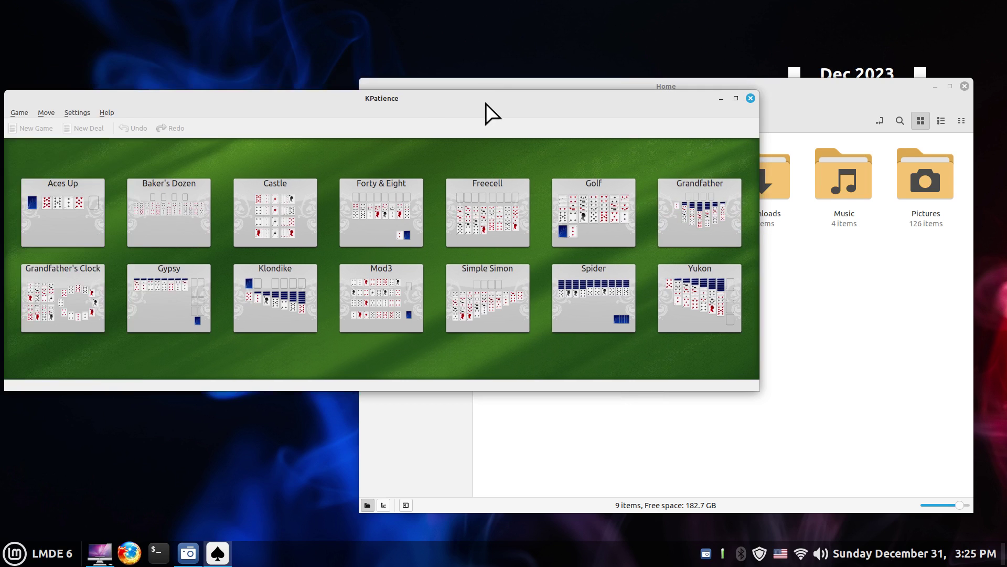
Tile KPatience to the top half and Home to the bottom half, and move their shared border up and back down
{"action": "left_click_drag", "start_coordinate": [373, 105], "coordinate": [505, 1]}
{"action": "left_click", "coordinate": [562, 372]}
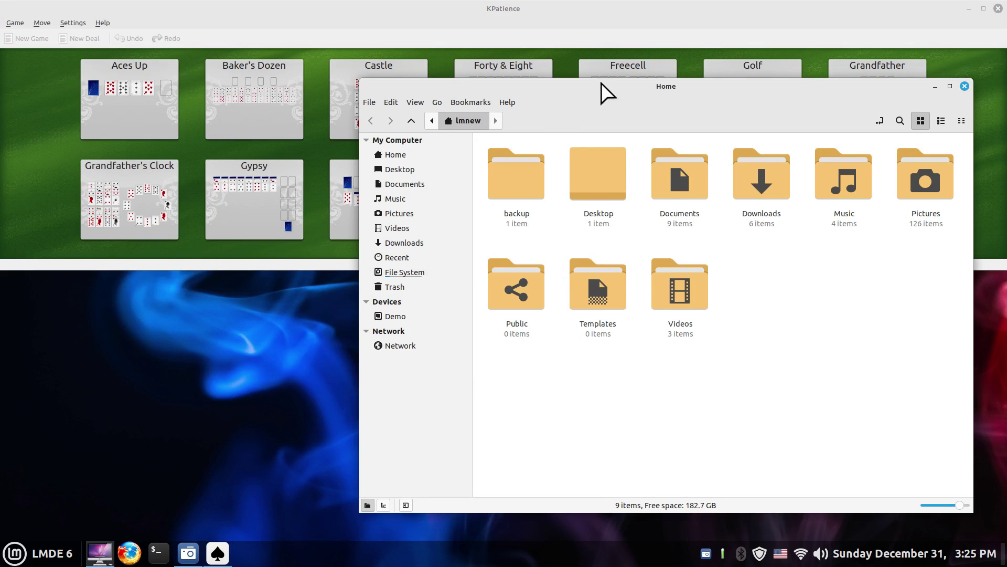
{"action": "left_click_drag", "start_coordinate": [602, 89], "coordinate": [333, 450]}
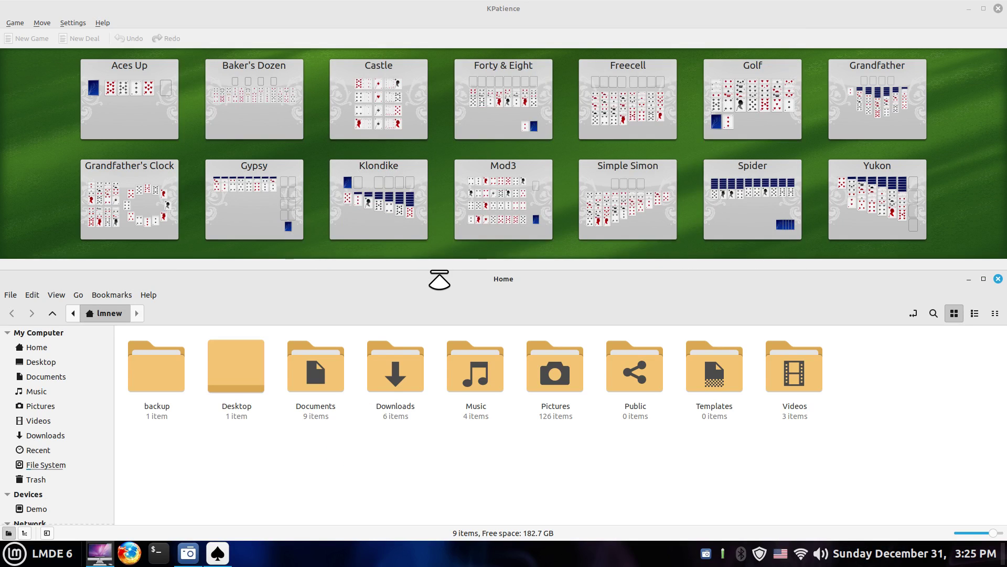
{"action": "left_click_drag", "start_coordinate": [440, 280], "coordinate": [439, 237]}
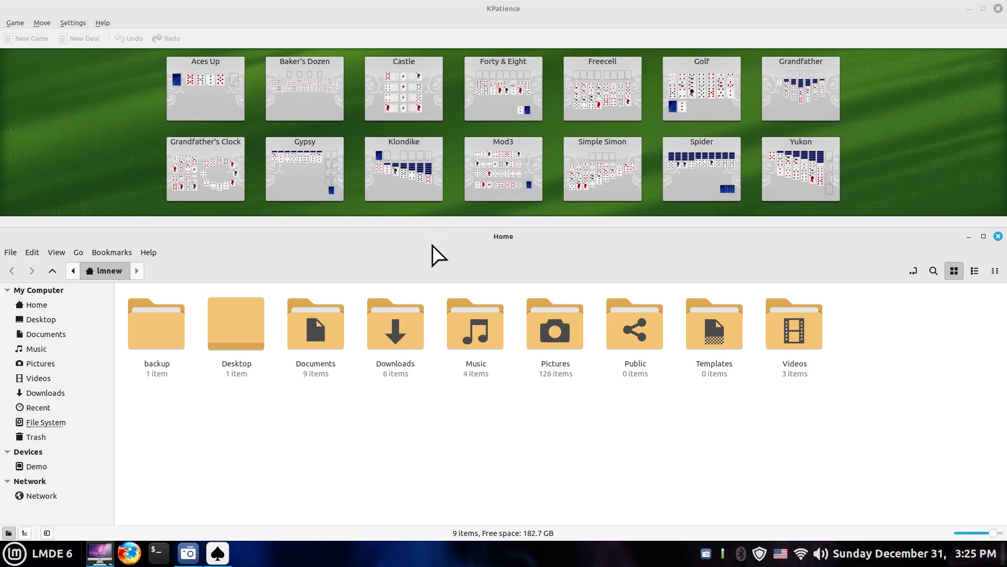
{"action": "left_click_drag", "start_coordinate": [441, 236], "coordinate": [444, 286]}
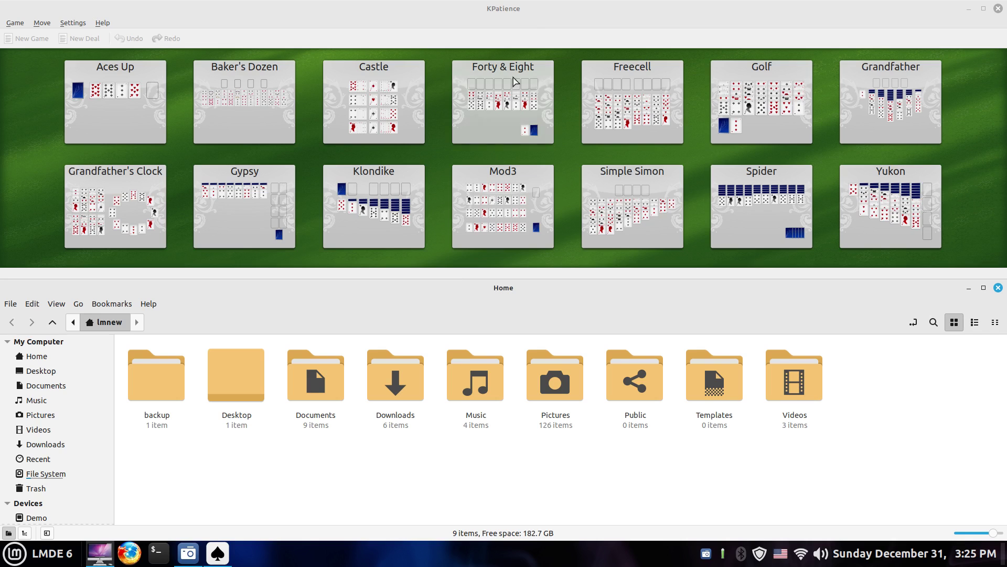
Maximize the KPatience window, restore it to its floating size, and move it up against the top of the desktop
{"action": "double_click", "coordinate": [540, 9]}
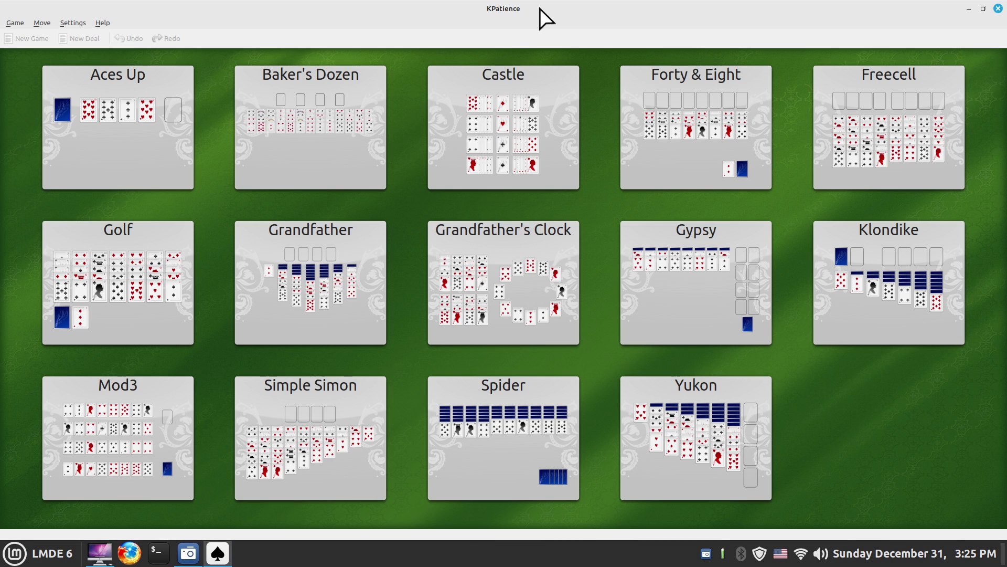
{"action": "double_click", "coordinate": [539, 7]}
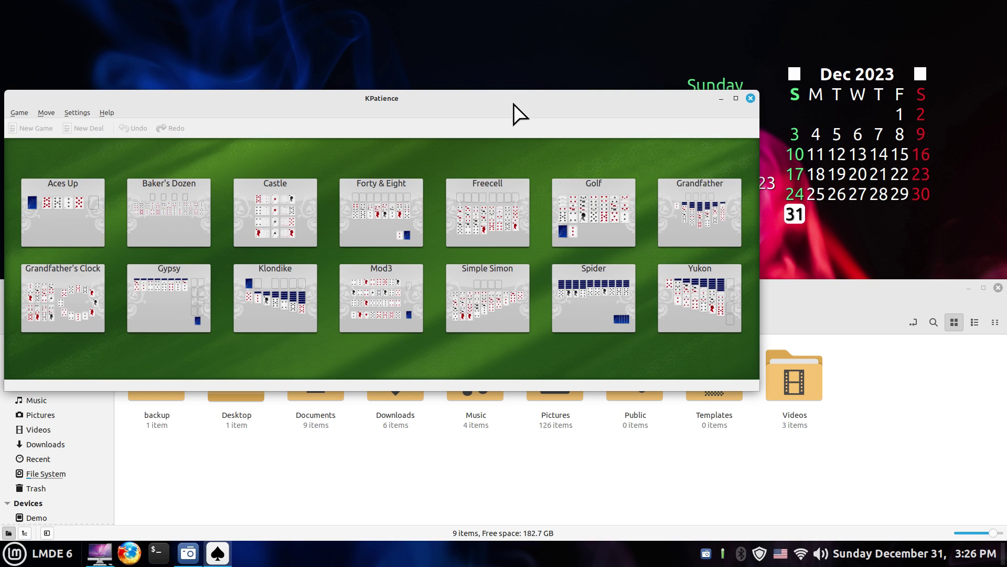
{"action": "left_click_drag", "start_coordinate": [514, 112], "coordinate": [577, 9]}
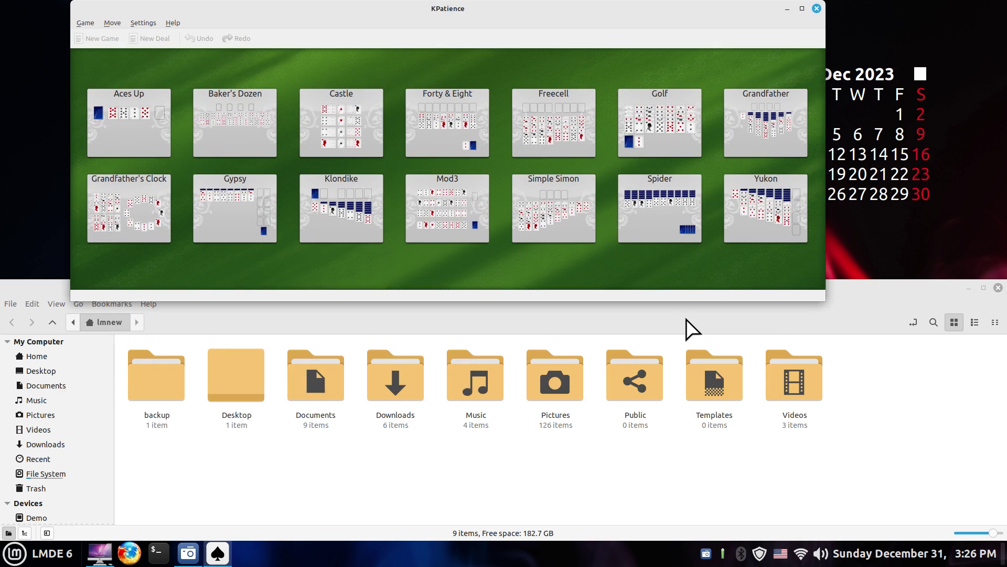
Maximize the Home window and restore it to its floating size
{"action": "left_click", "coordinate": [684, 329]}
{"action": "double_click", "coordinate": [655, 294]}
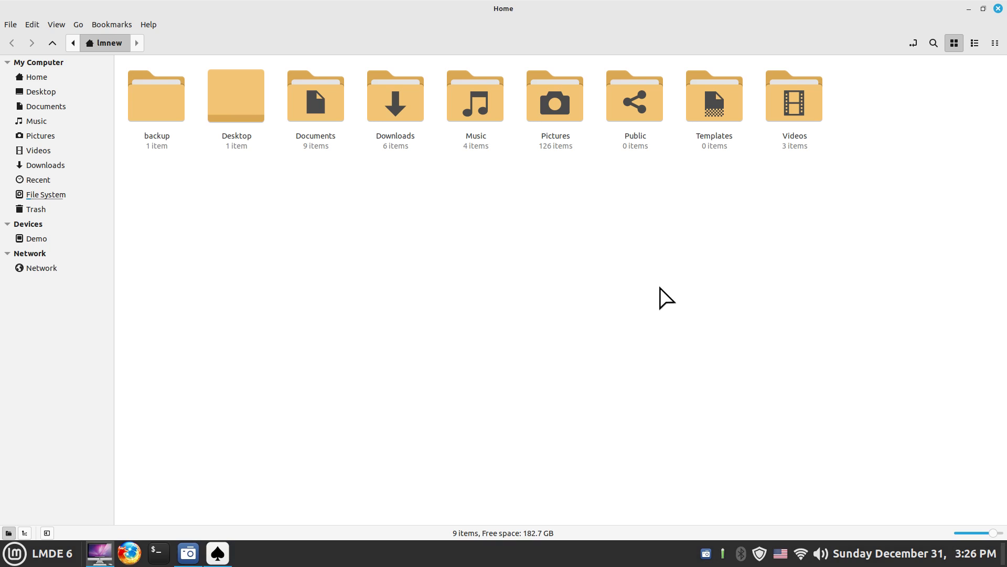
{"action": "double_click", "coordinate": [846, 20]}
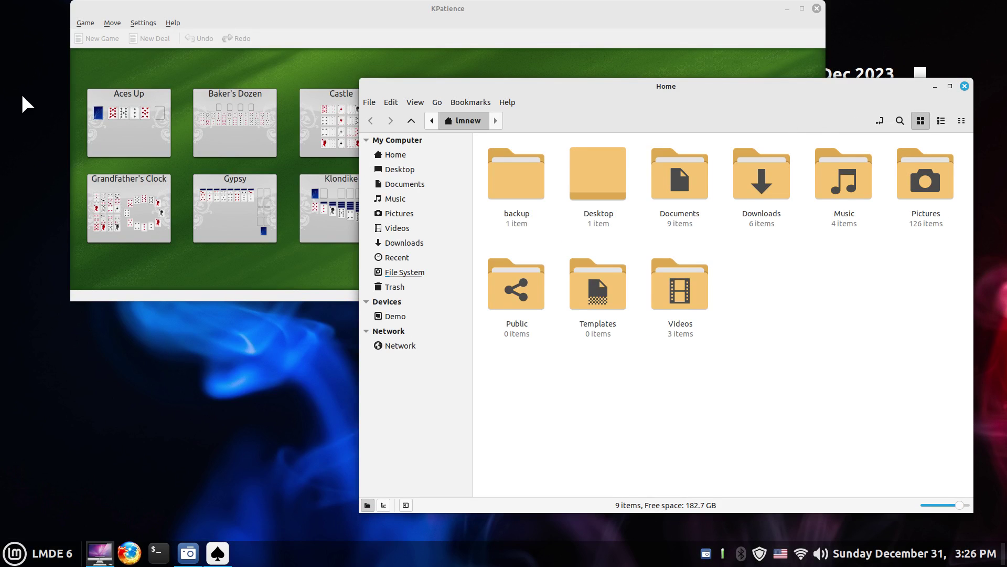
Close the Home and KPatience windows
{"action": "left_click", "coordinate": [964, 86]}
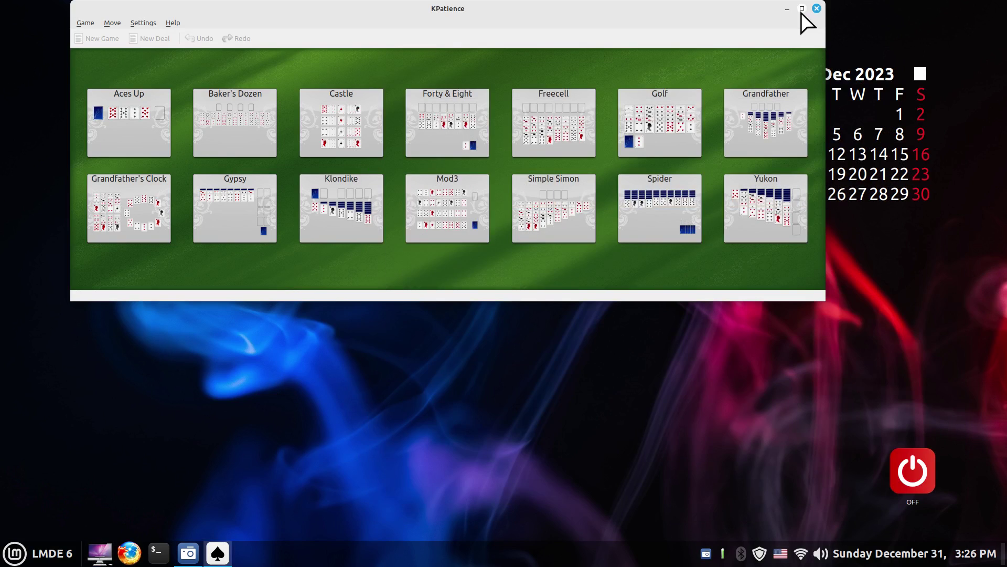
{"action": "left_click", "coordinate": [818, 8]}
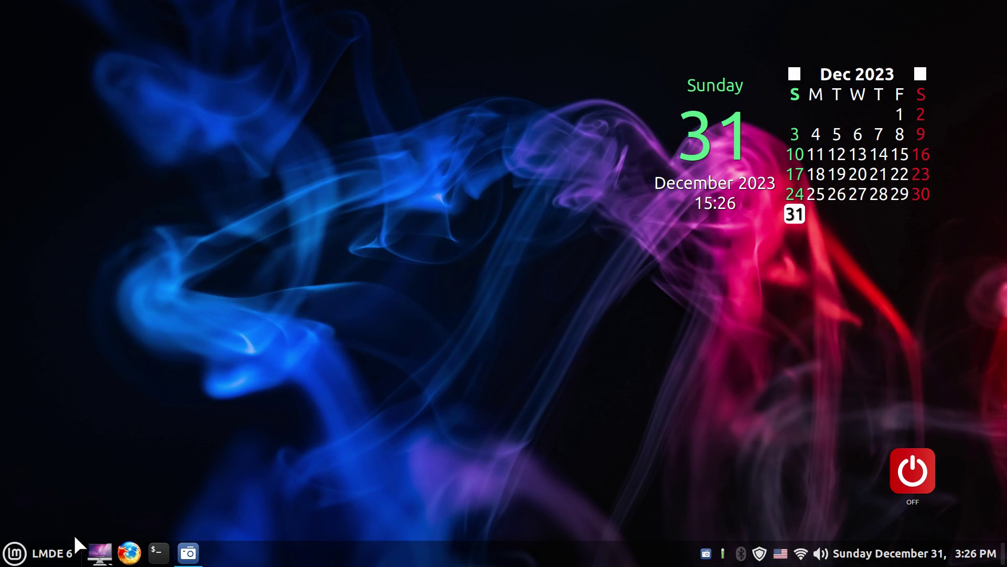
Launch Pix from the Graphics applications and LibreOffice Writer from the Office applications
{"action": "left_click", "coordinate": [14, 559]}
{"action": "mouse_move", "coordinate": [85, 193]}
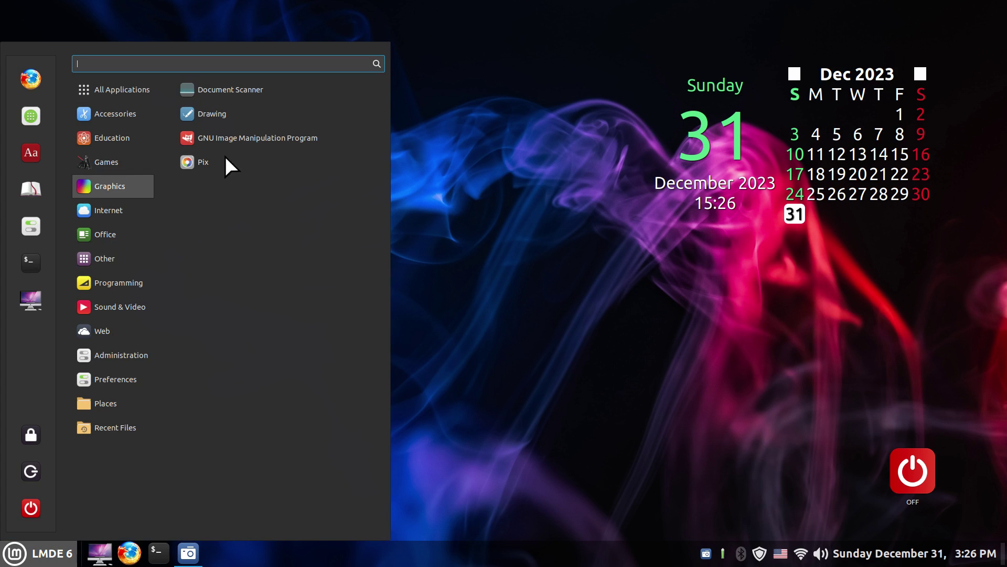
{"action": "left_click", "coordinate": [213, 162]}
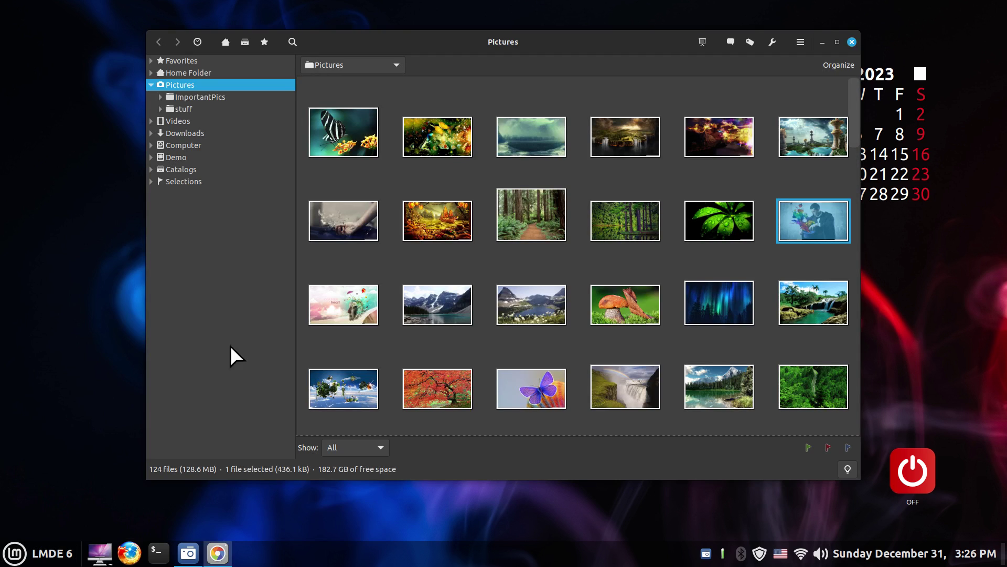
{"action": "left_click", "coordinate": [14, 553]}
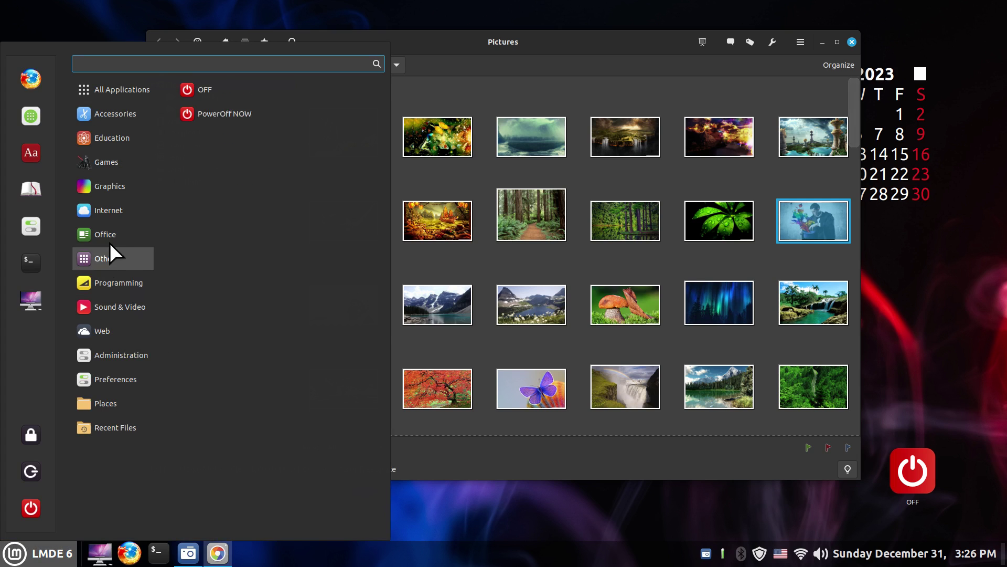
{"action": "mouse_move", "coordinate": [127, 229]}
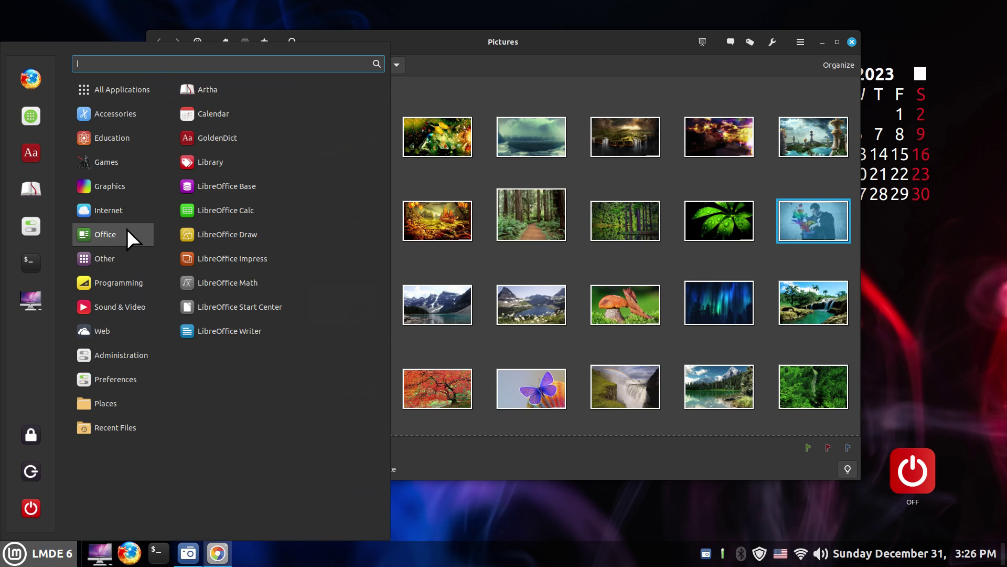
{"action": "left_click", "coordinate": [247, 334]}
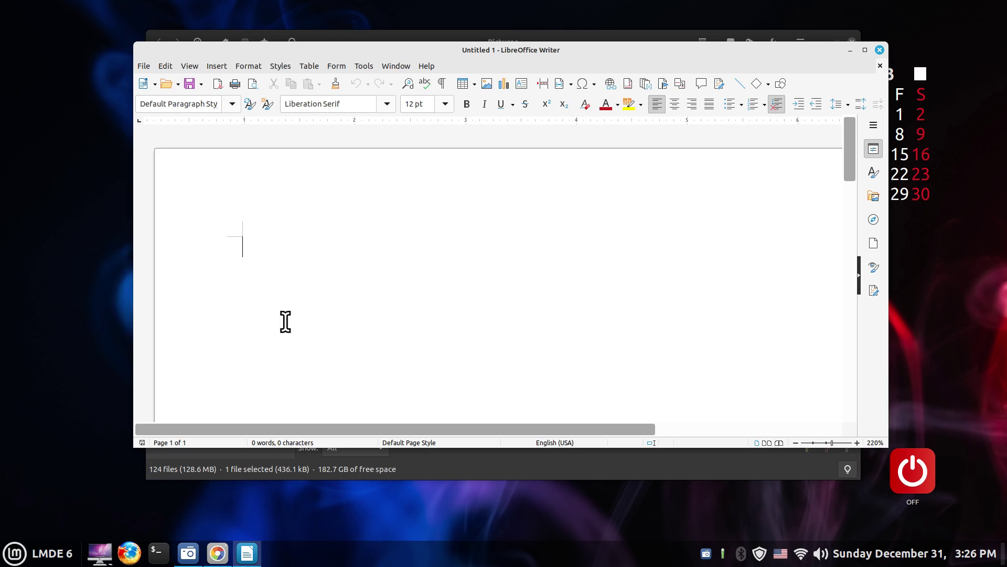
Tile Writer to the left half and Pix to the right half, and insert the orange mushroom picture from Pix into the blank document
{"action": "left_click_drag", "start_coordinate": [861, 92], "coordinate": [11, 106]}
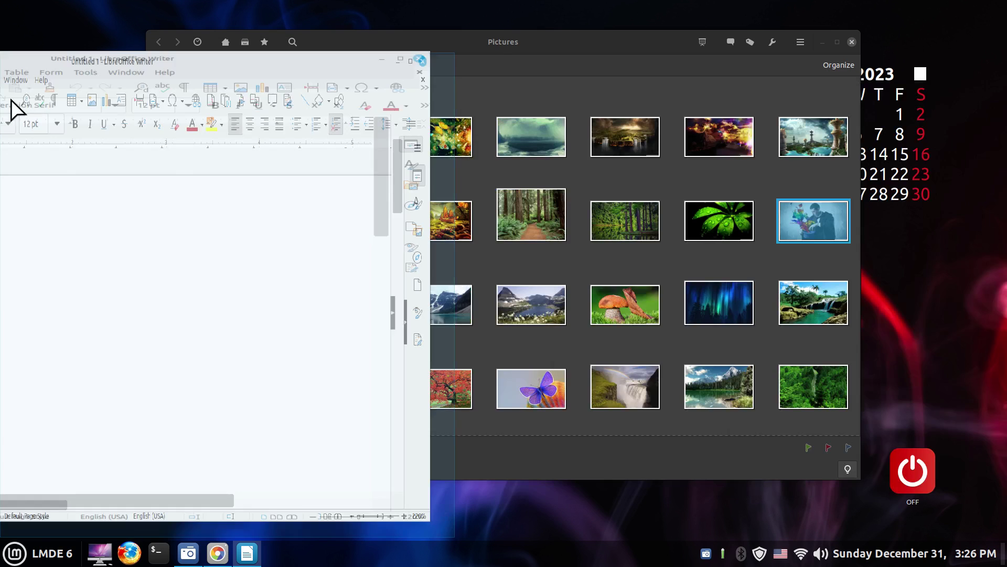
{"action": "left_click_drag", "start_coordinate": [585, 39], "coordinate": [999, 336]}
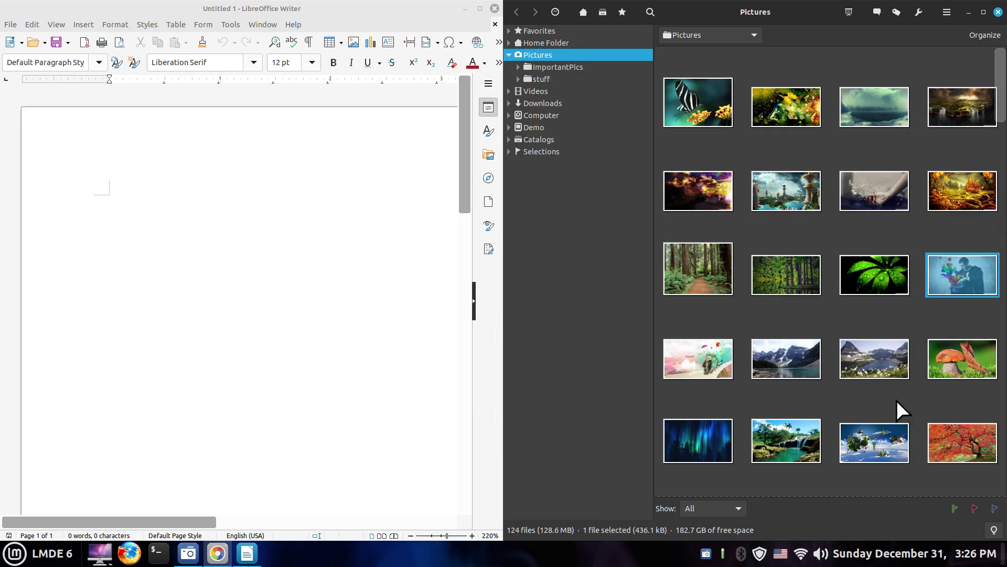
{"action": "left_click_drag", "start_coordinate": [965, 359], "coordinate": [258, 259]}
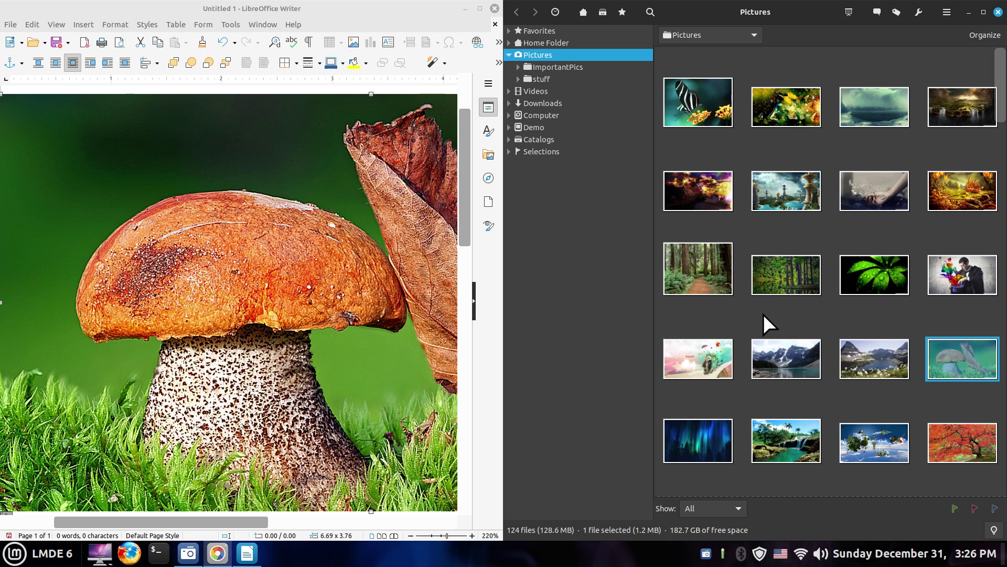
Untile the Writer window and close it without saving the document
{"action": "left_click_drag", "start_coordinate": [402, 5], "coordinate": [425, 89]}
{"action": "left_click", "coordinate": [553, 91]}
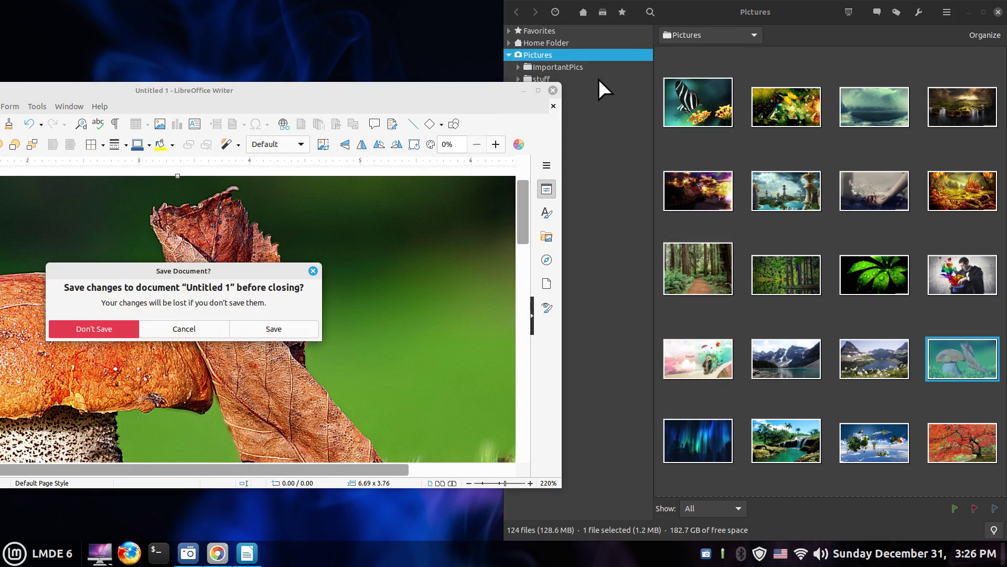
{"action": "left_click", "coordinate": [103, 329]}
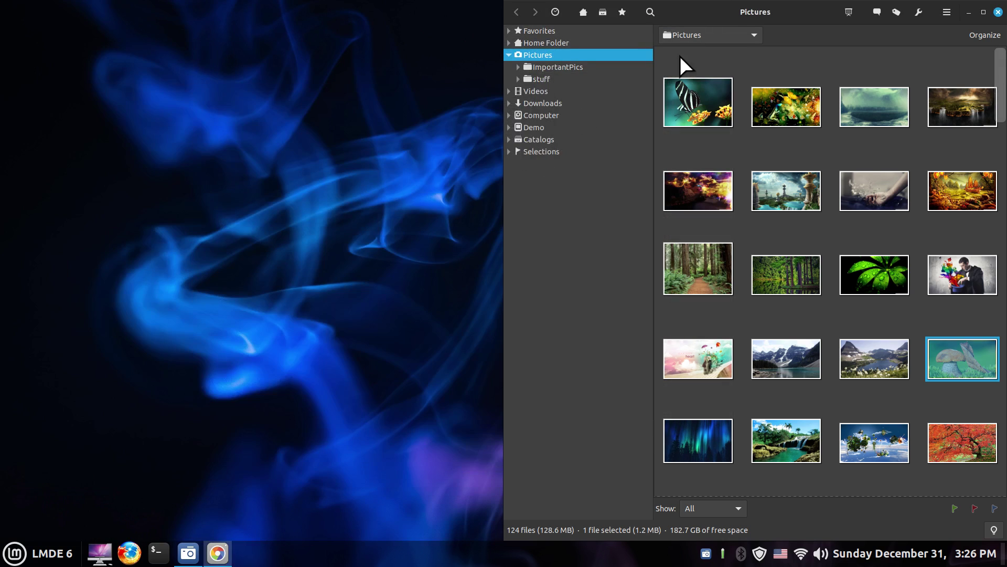
Untile the Pix window, reposition it near the middle of the desktop, and close it
{"action": "left_click_drag", "start_coordinate": [732, 8], "coordinate": [512, 80]}
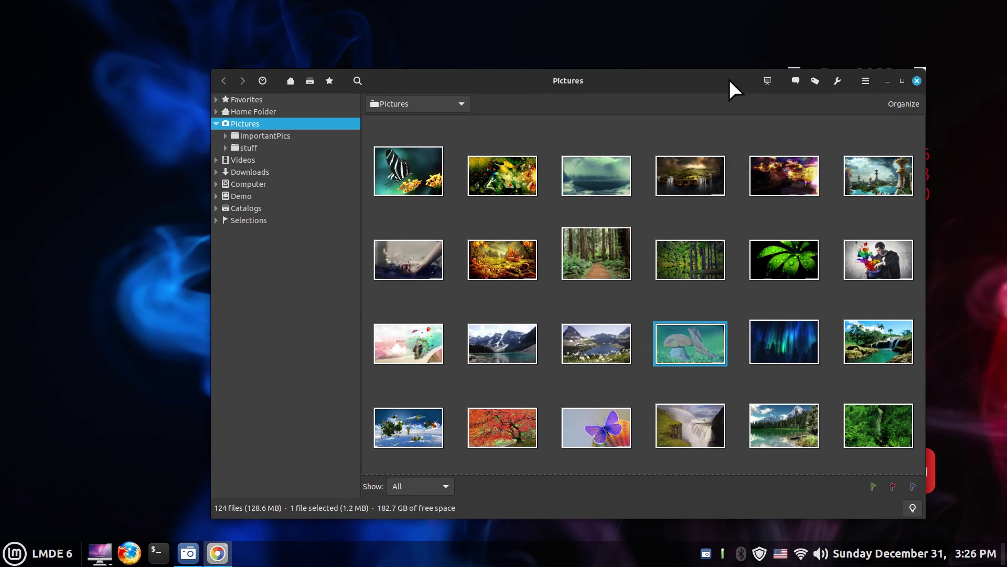
{"action": "left_click_drag", "start_coordinate": [615, 78], "coordinate": [603, 105]}
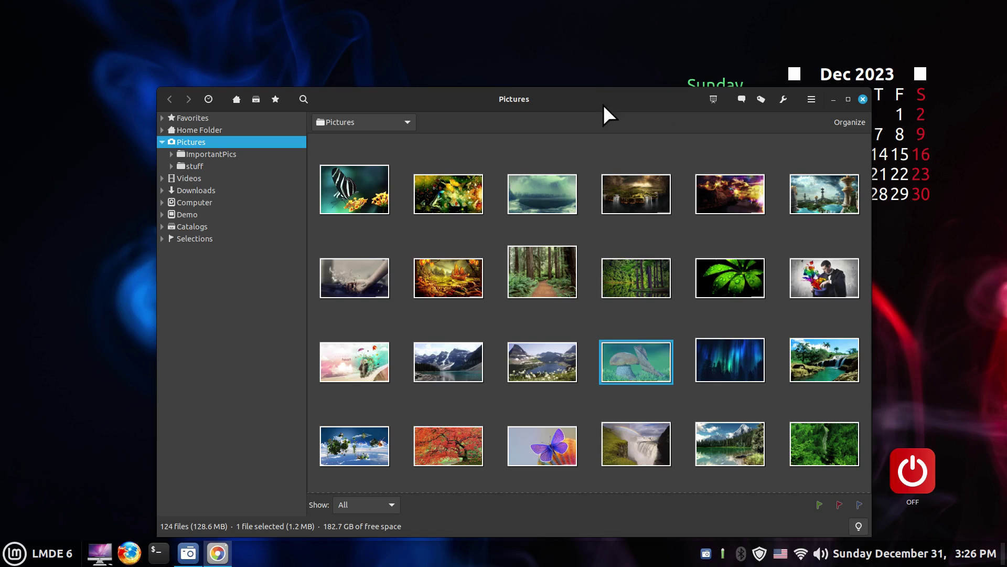
{"action": "left_click", "coordinate": [863, 98]}
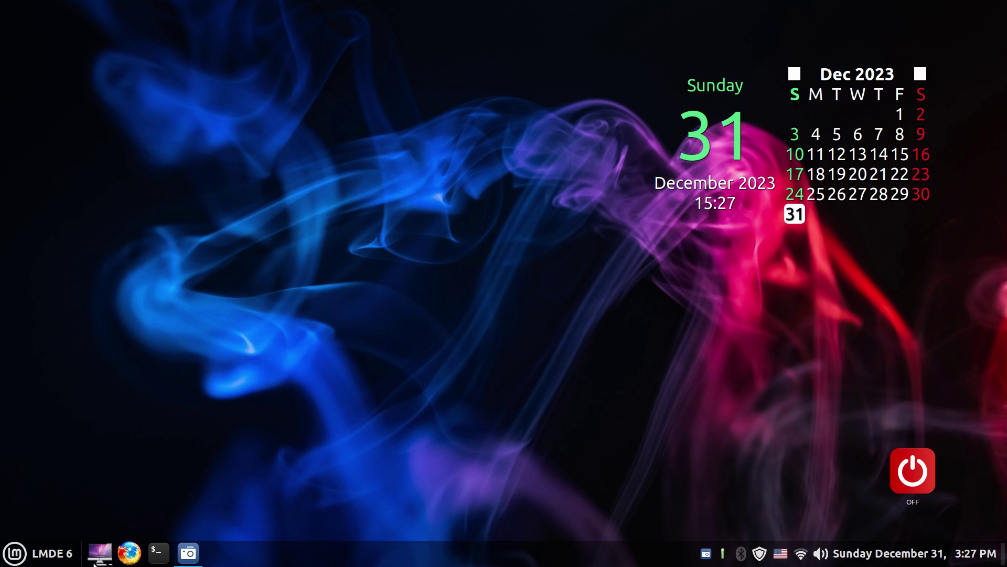
Open the application menu, widen it by its upper corner, and browse its Games and Office categories
{"action": "key", "text": "super"}
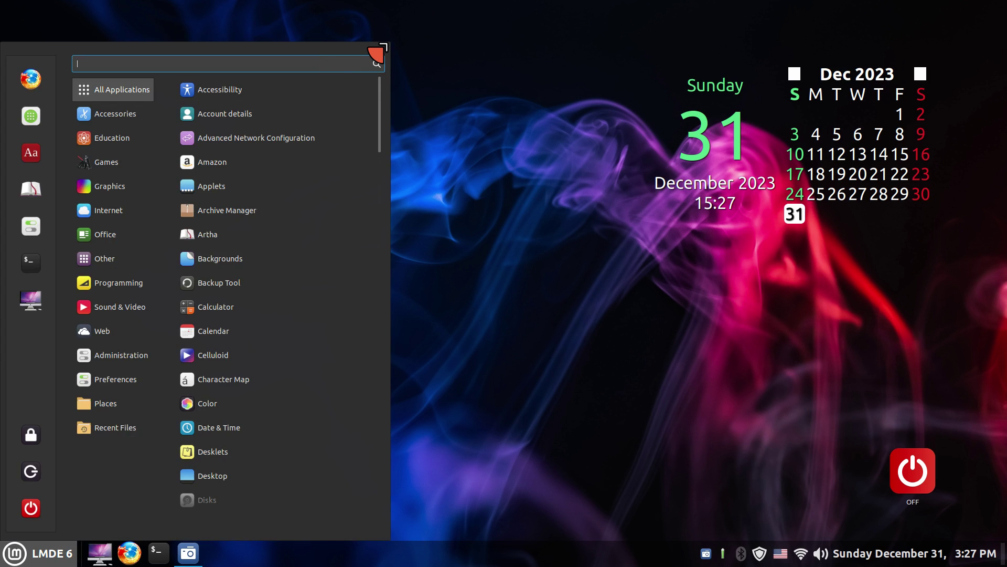
{"action": "left_click_drag", "start_coordinate": [384, 46], "coordinate": [443, 49]}
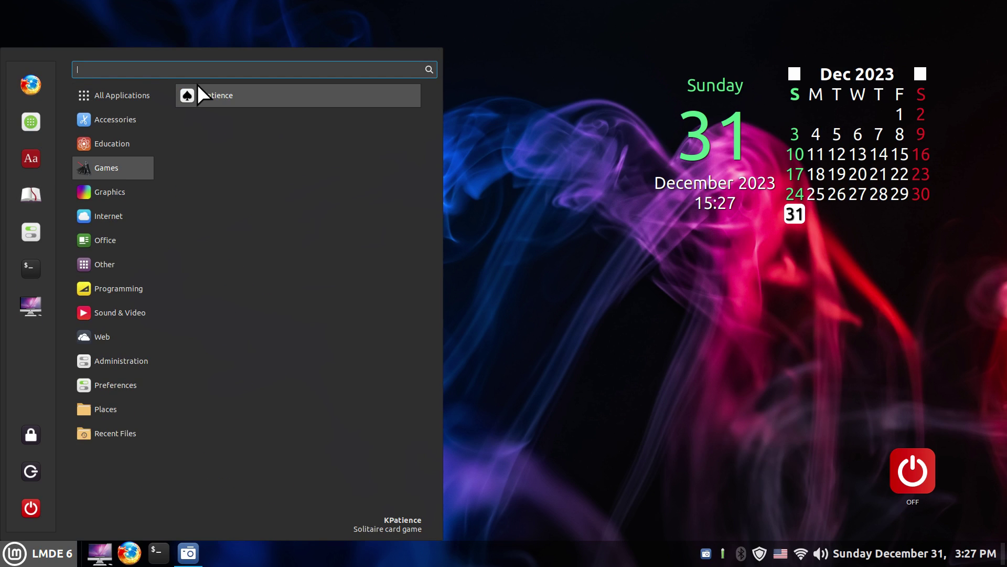
{"action": "mouse_move", "coordinate": [111, 239]}
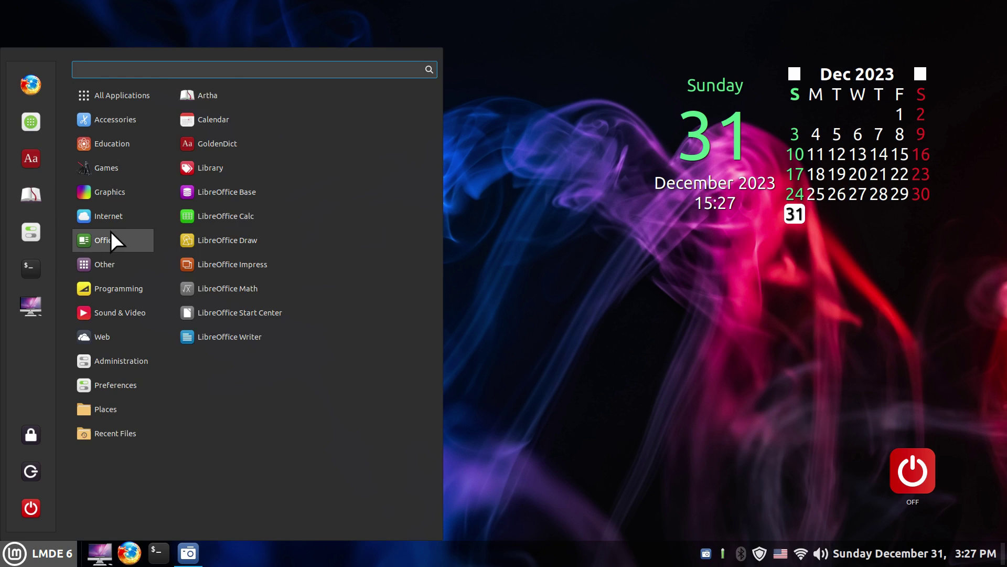
Open the application menu's configuration and show its layout and content options
{"action": "right_click", "coordinate": [26, 553]}
{"action": "left_click", "coordinate": [44, 511]}
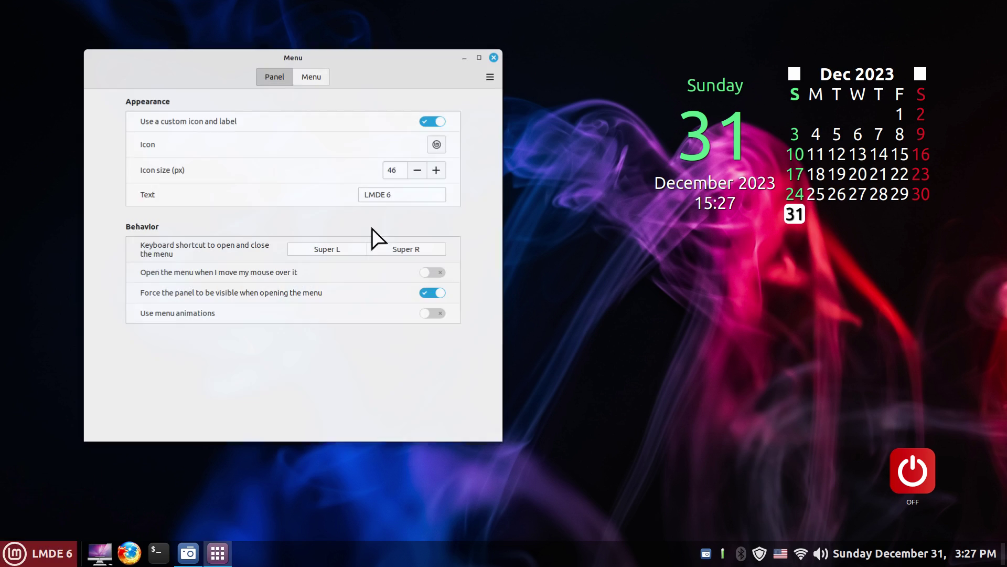
{"action": "left_click", "coordinate": [313, 77]}
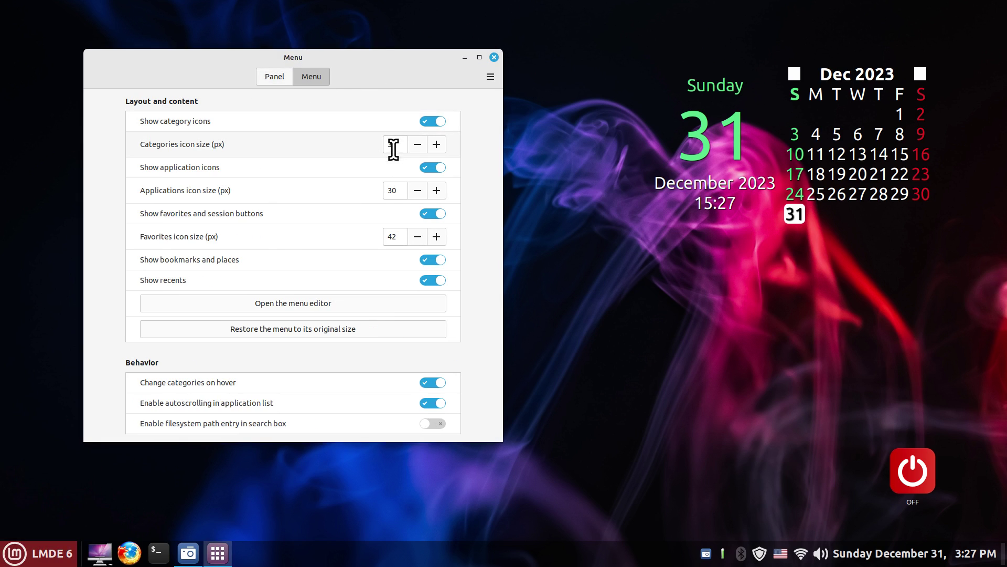
Browse the Internet category in the application menu, then dismiss the menu and close its configuration window
{"action": "left_click", "coordinate": [24, 552]}
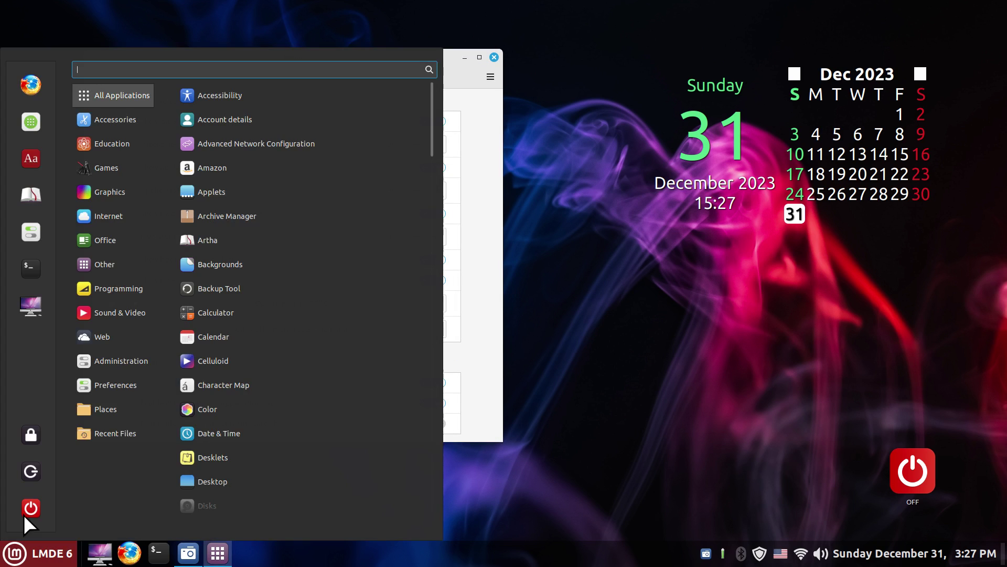
{"action": "mouse_move", "coordinate": [104, 217]}
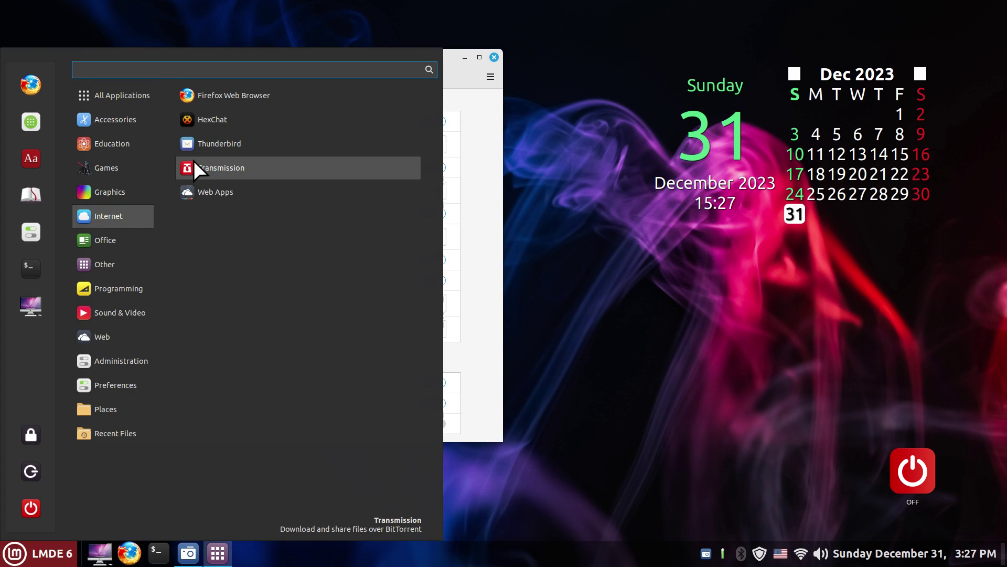
{"action": "left_click", "coordinate": [518, 77]}
{"action": "left_click", "coordinate": [494, 57]}
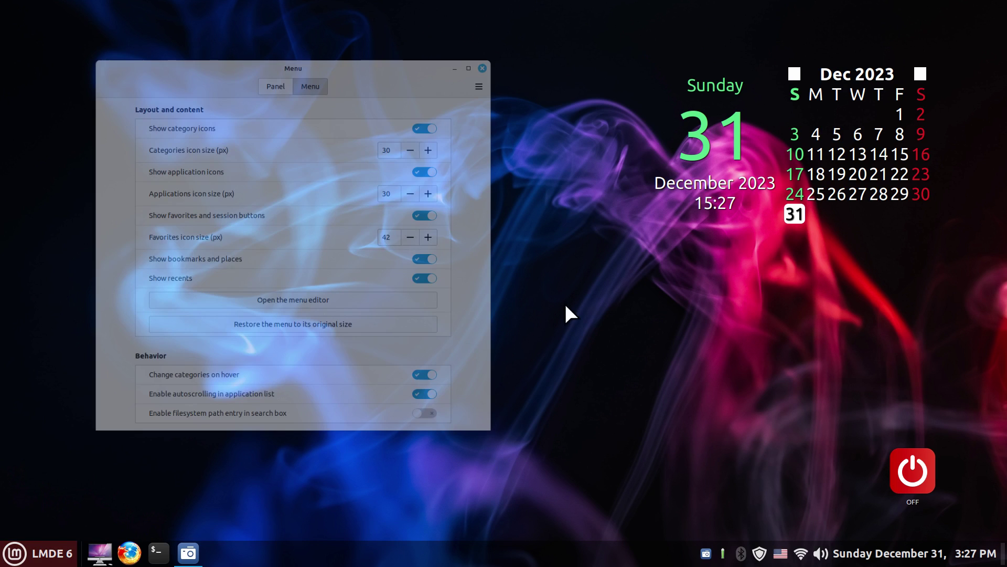